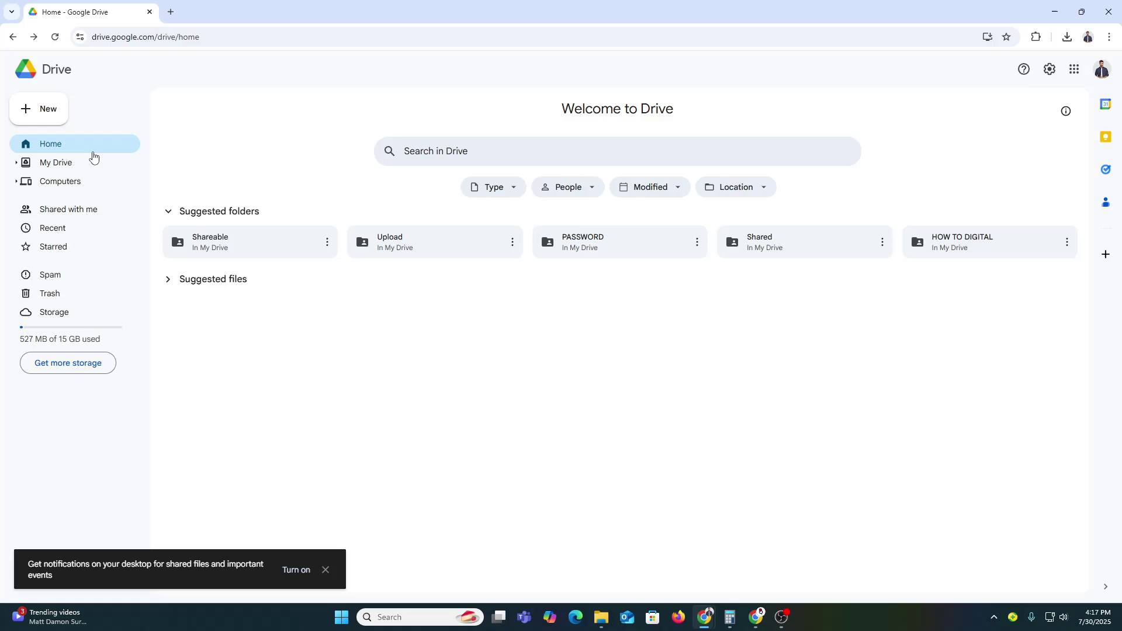
Step: Review the contents of My Drive, Computers, Shared with me, Recent, Starred and Trash in turn
{"action": "left_click", "coordinate": [78, 168]}
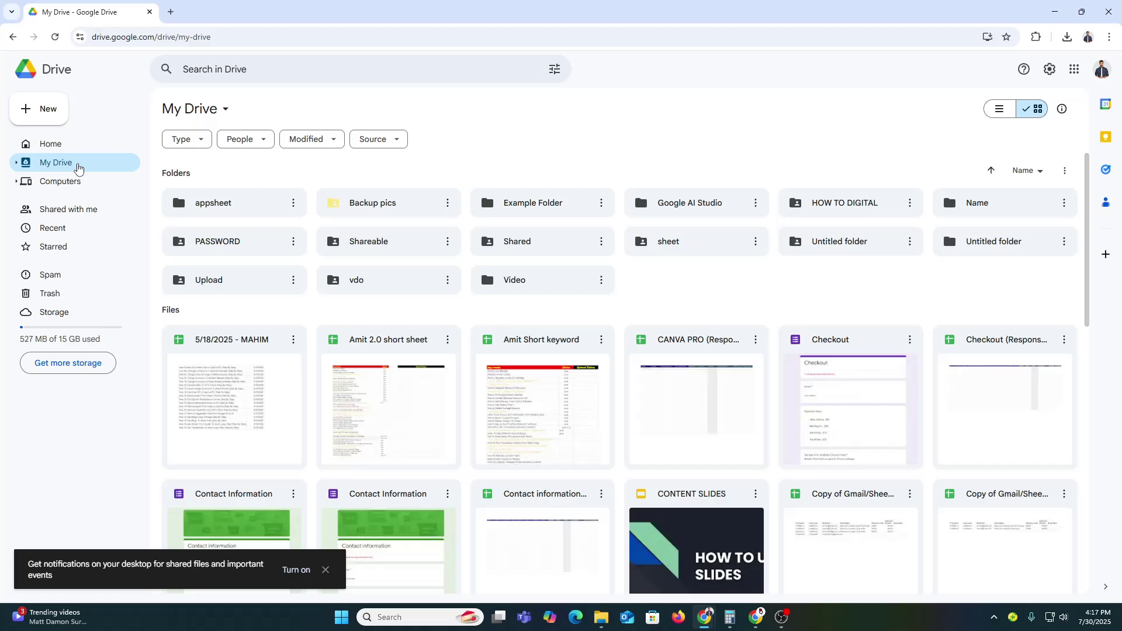
{"action": "left_click", "coordinate": [77, 182]}
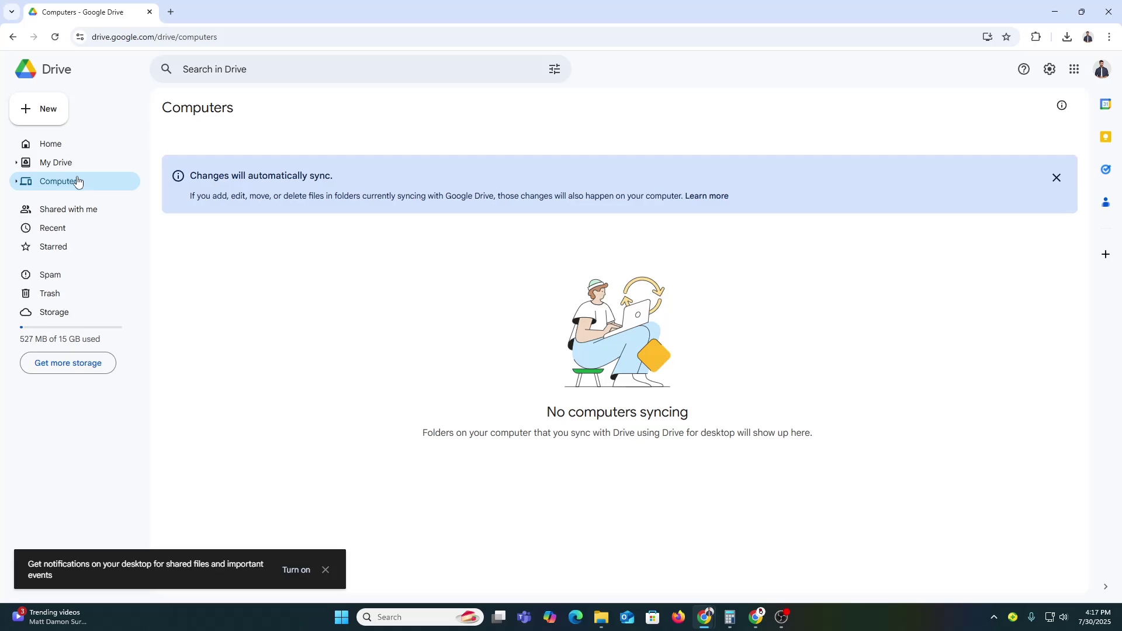
{"action": "left_click", "coordinate": [73, 212]}
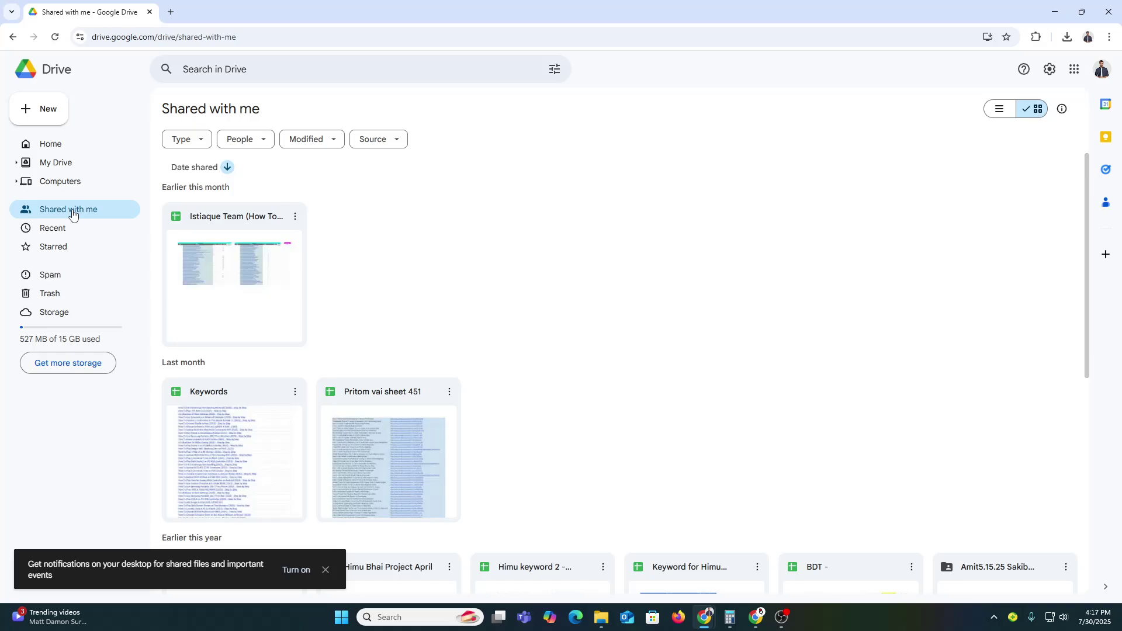
{"action": "left_click", "coordinate": [75, 233]}
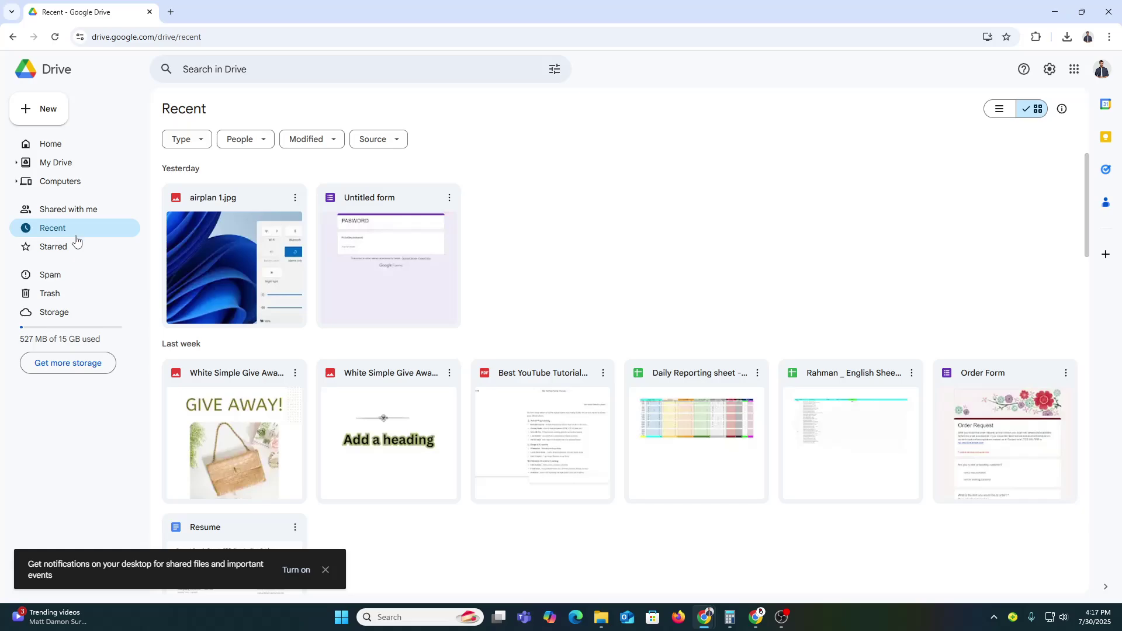
{"action": "left_click", "coordinate": [81, 249]}
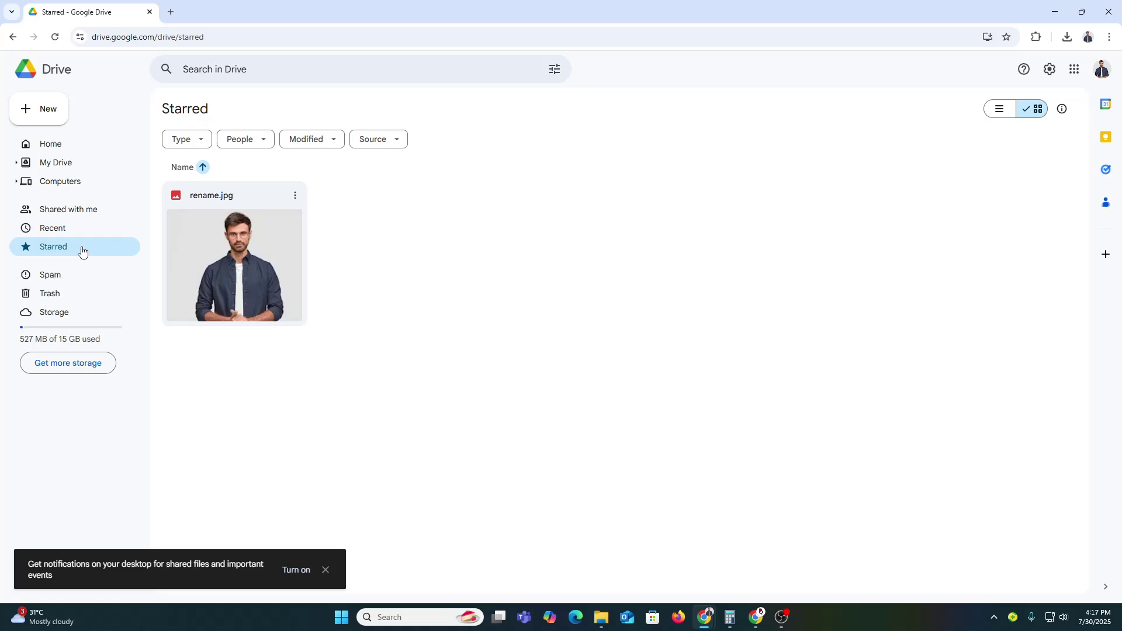
{"action": "left_click", "coordinate": [91, 300]}
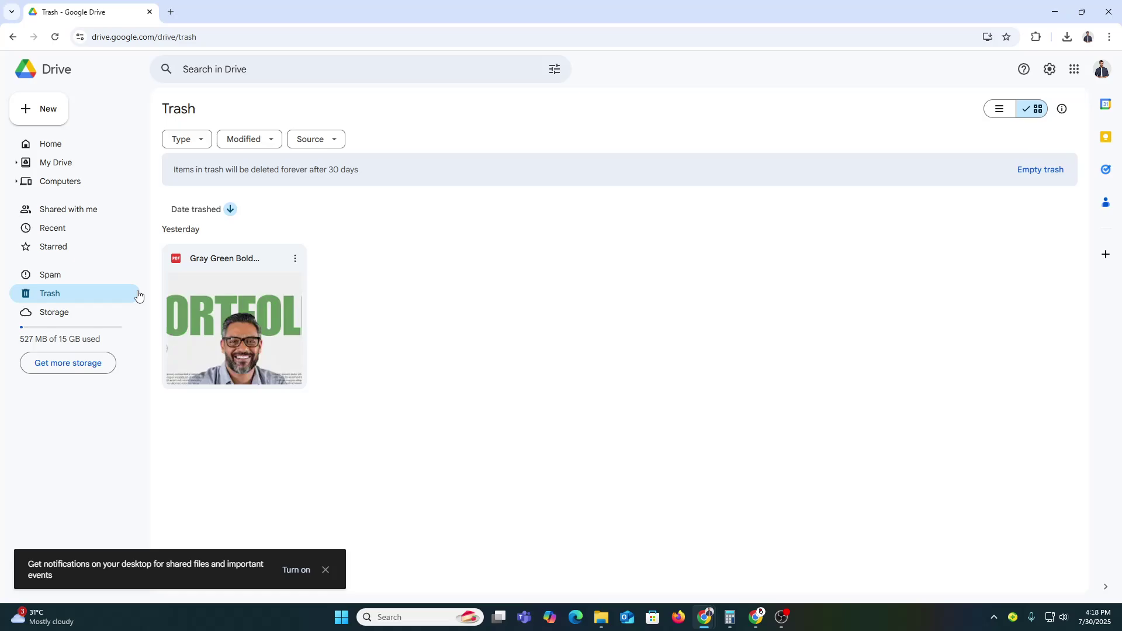
Step: View the Drive search suggestions and filters, and return to the Drive home page
{"action": "left_click", "coordinate": [264, 69]}
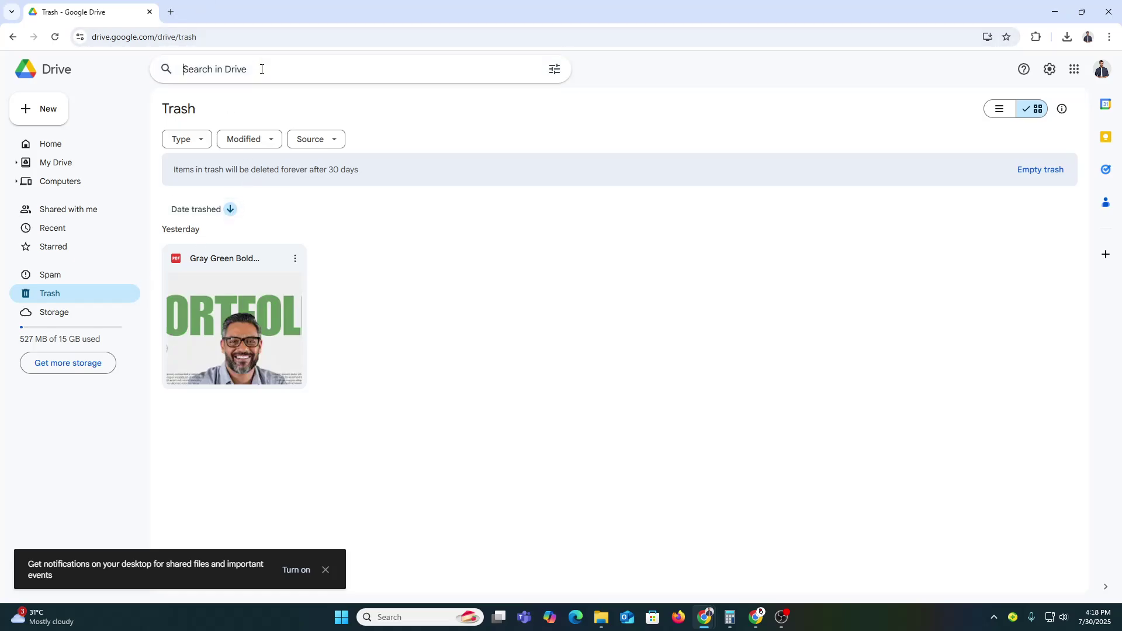
{"action": "left_click", "coordinate": [262, 69]}
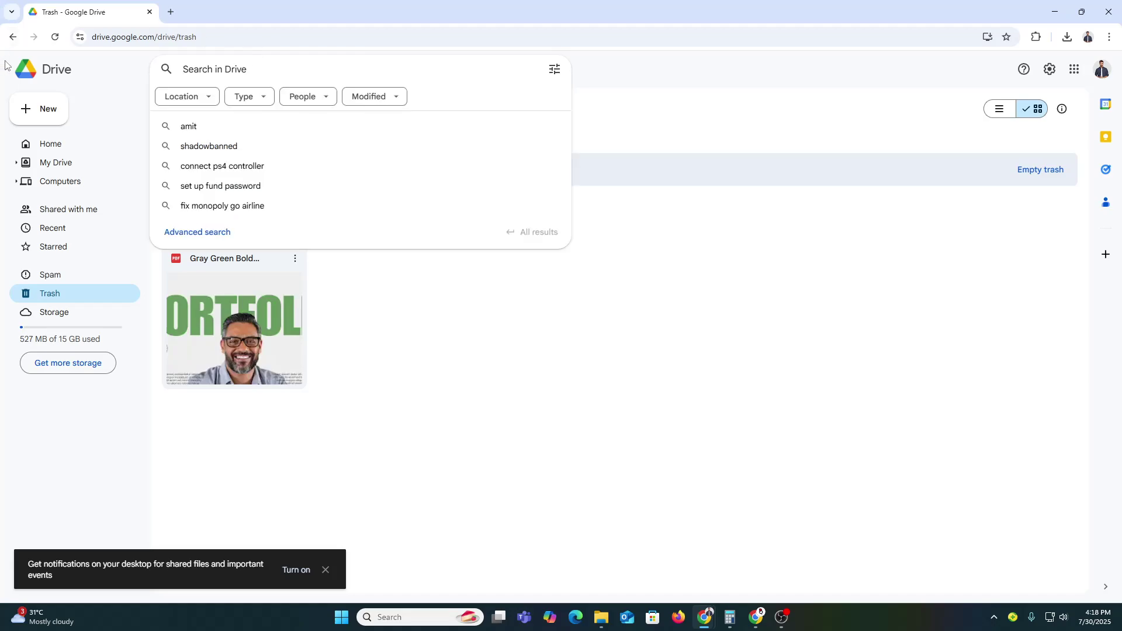
{"action": "left_click", "coordinate": [32, 73]}
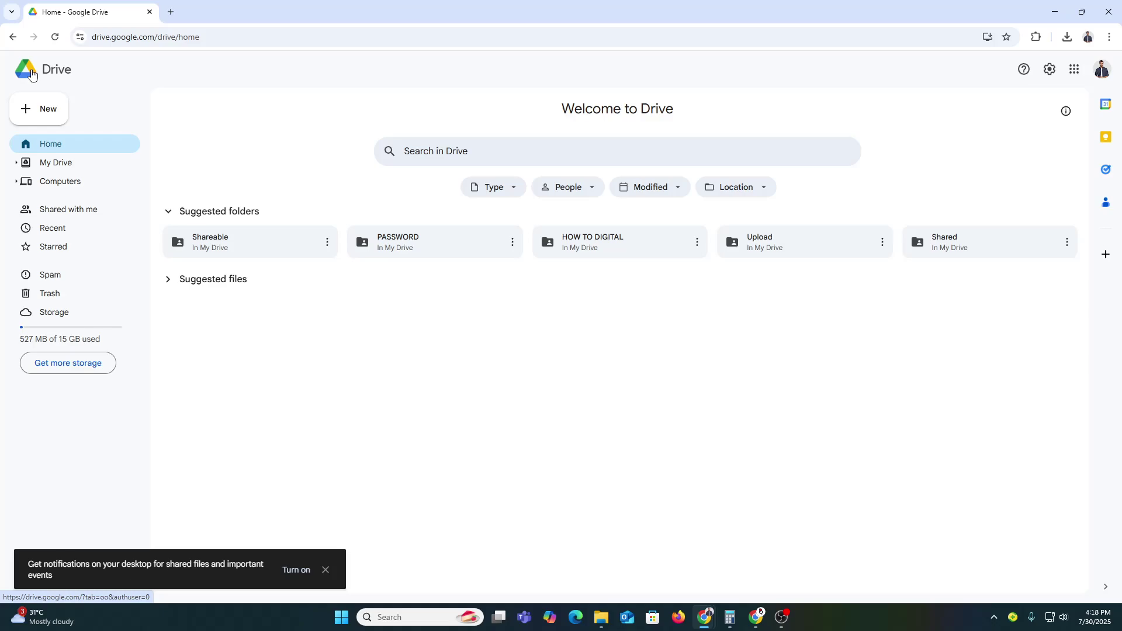
Step: Upload the PDF file "Clear ChatGPT memory" from the Downloads folder to Drive
{"action": "left_click", "coordinate": [45, 111]}
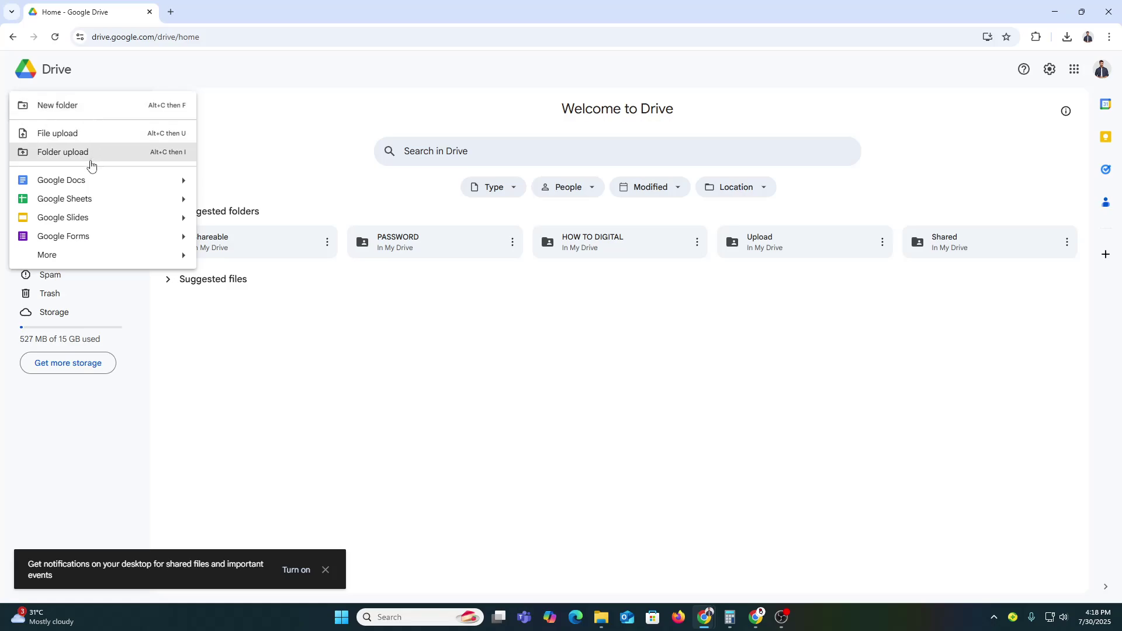
{"action": "left_click", "coordinate": [70, 132]}
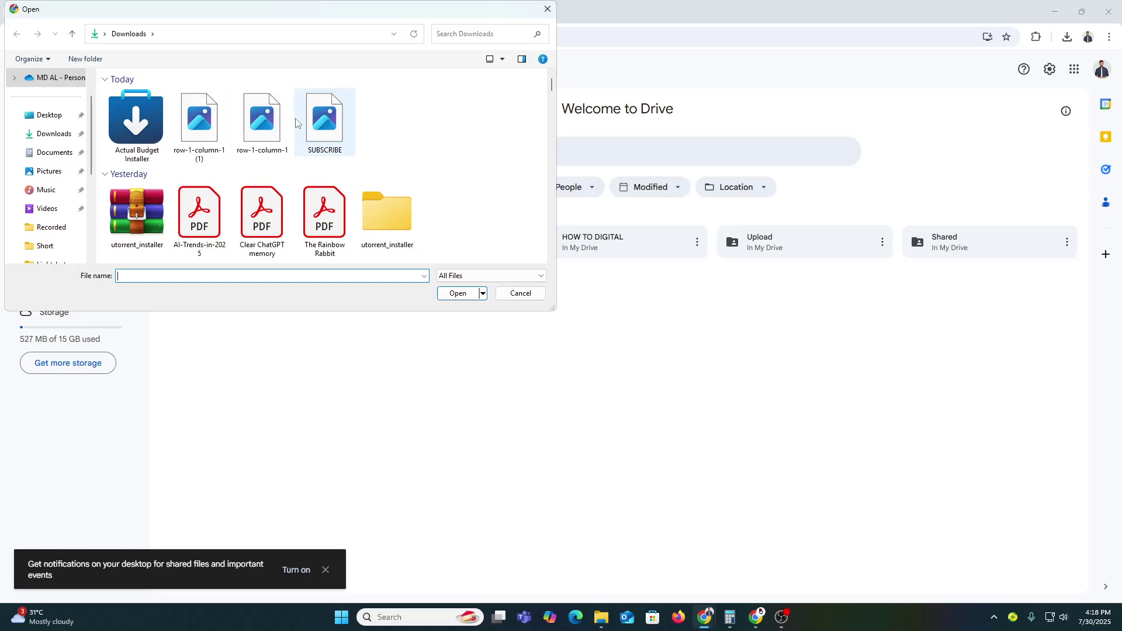
{"action": "double_click", "coordinate": [262, 213]}
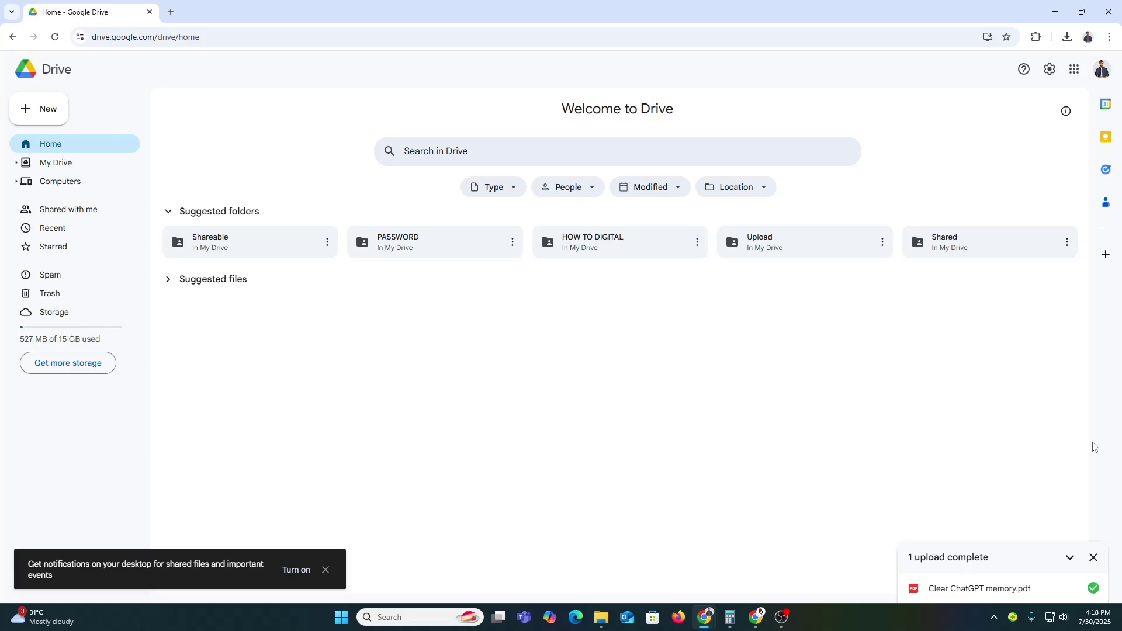
Step: Upload the HTML folder from Downloads to Drive and approve the site's upload request
{"action": "left_click", "coordinate": [47, 109]}
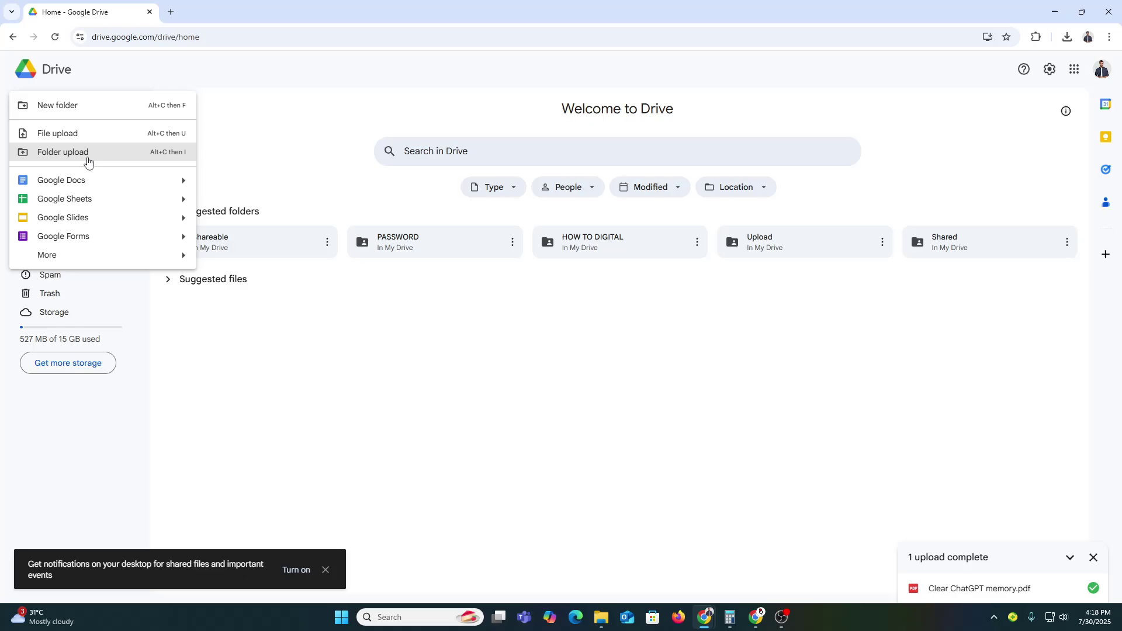
{"action": "left_click", "coordinate": [88, 161]}
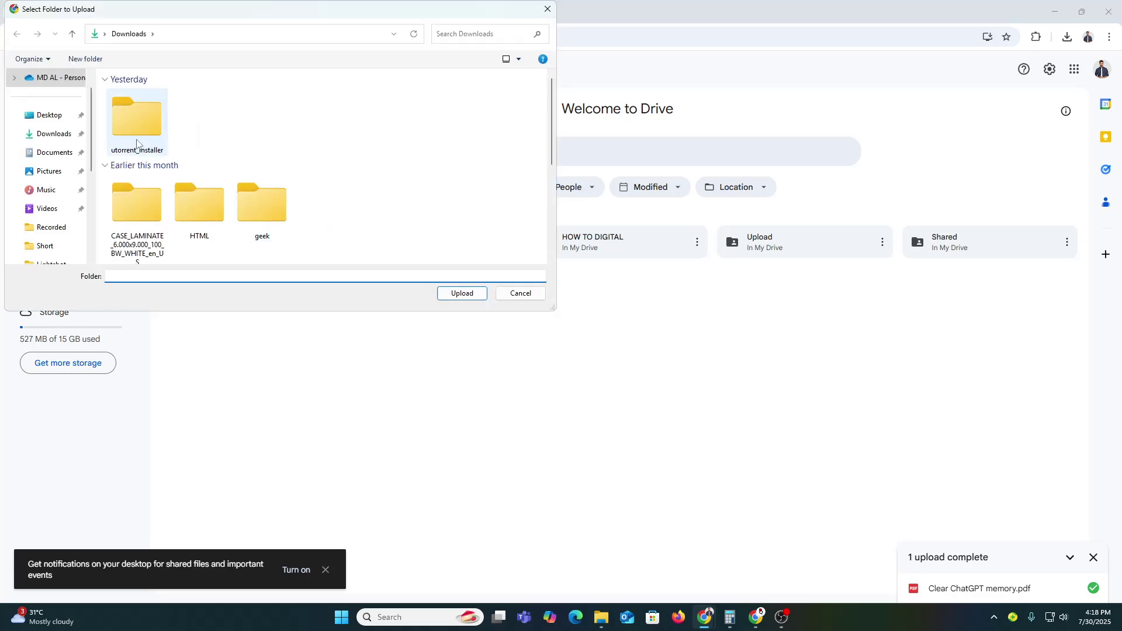
{"action": "double_click", "coordinate": [207, 216]}
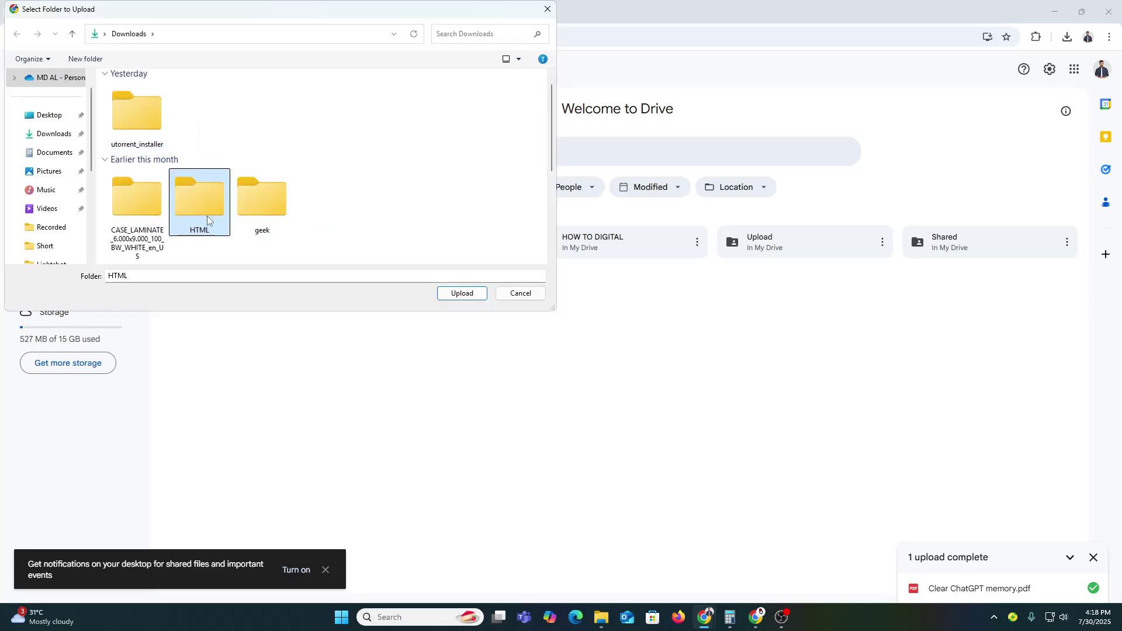
{"action": "left_click", "coordinate": [477, 294]}
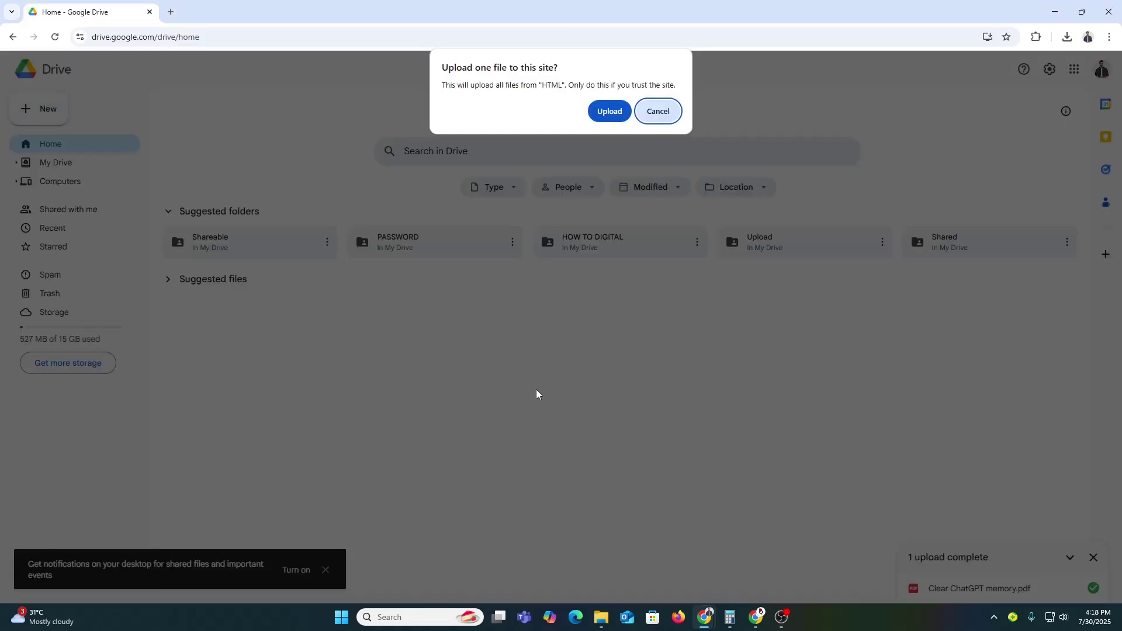
{"action": "left_click", "coordinate": [609, 111]}
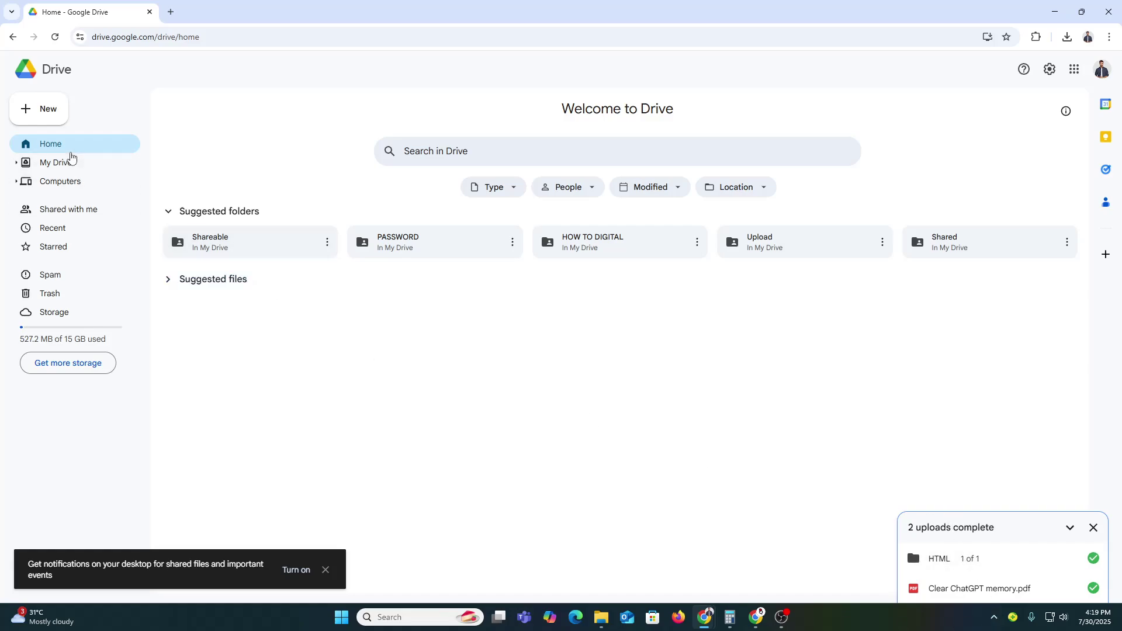
Step: Go to My Drive and search the stored files for "clear"
{"action": "left_click", "coordinate": [70, 161]}
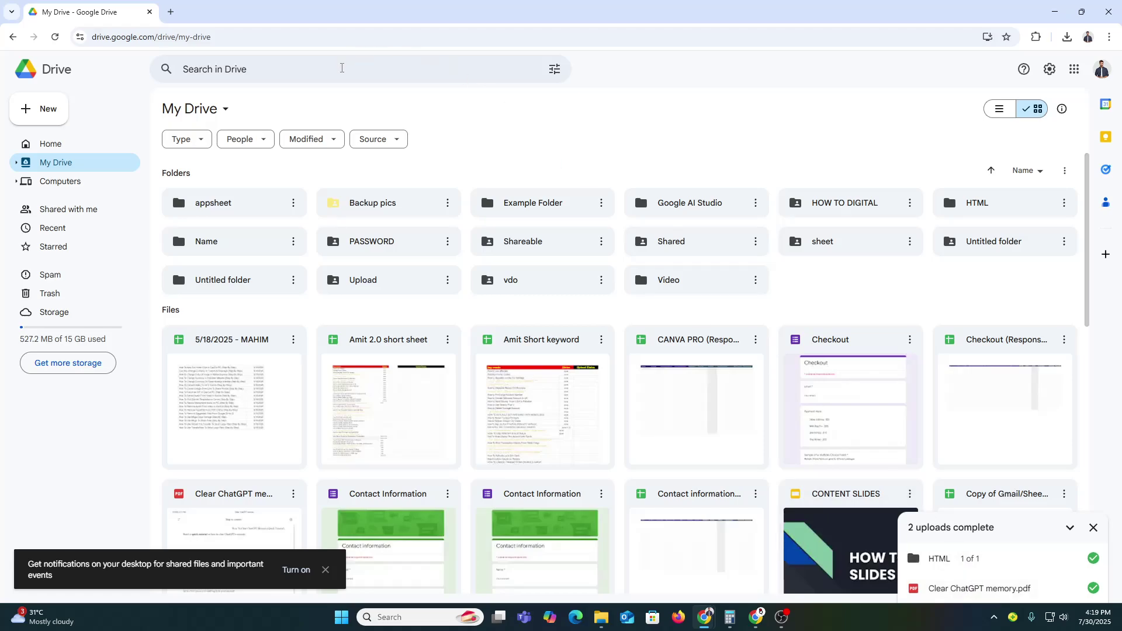
{"action": "left_click", "coordinate": [342, 69]}
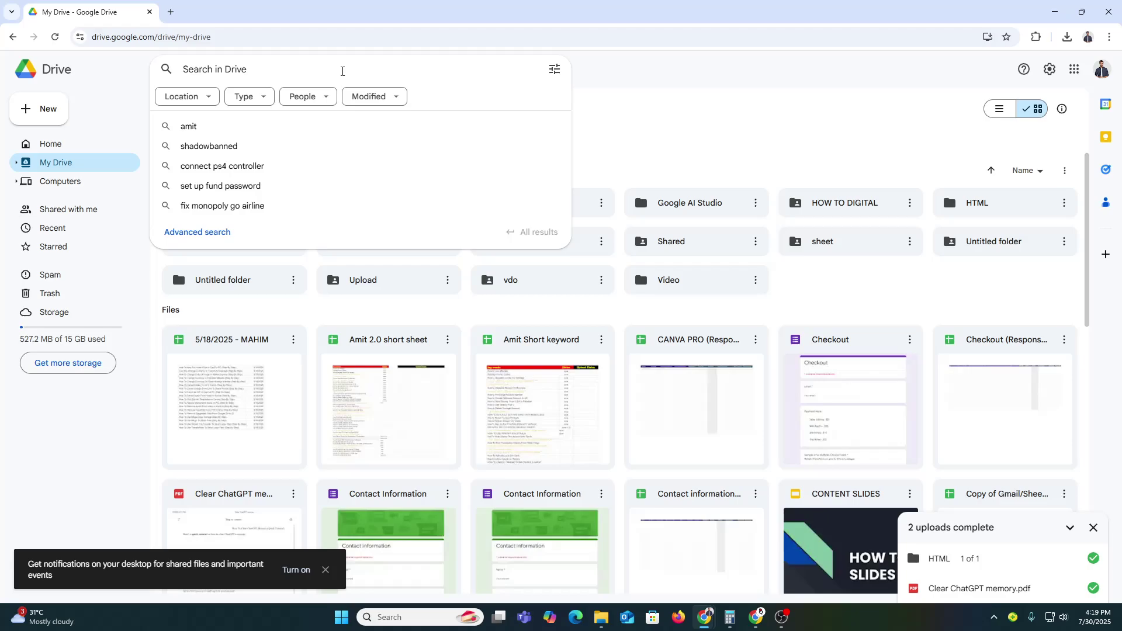
{"action": "type", "text": "cl"}
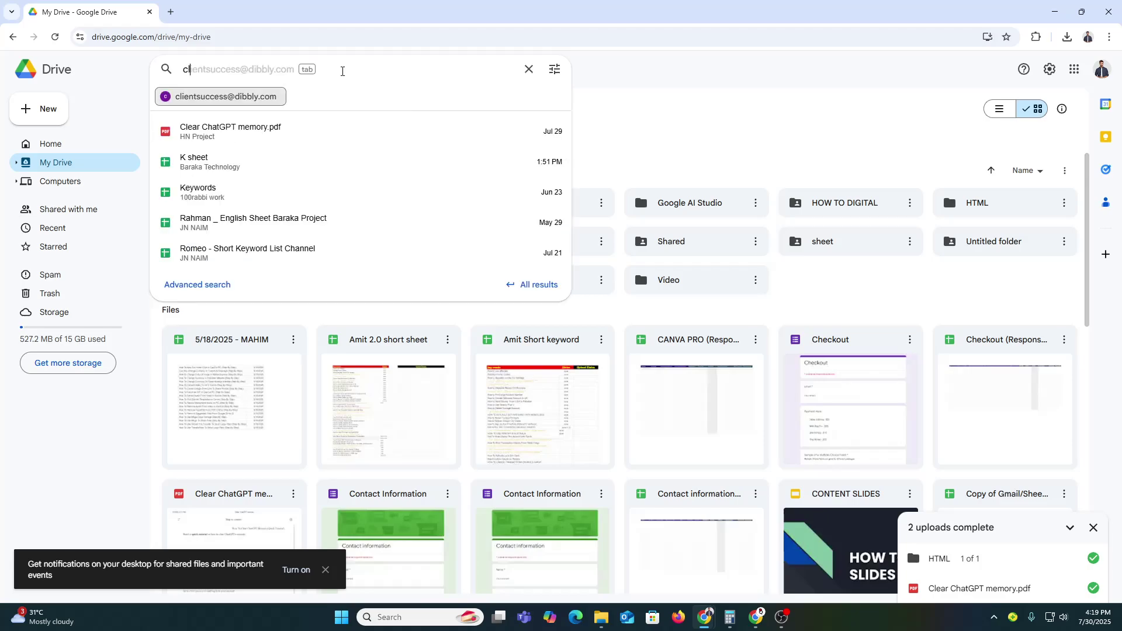
{"action": "type", "text": "ear"}
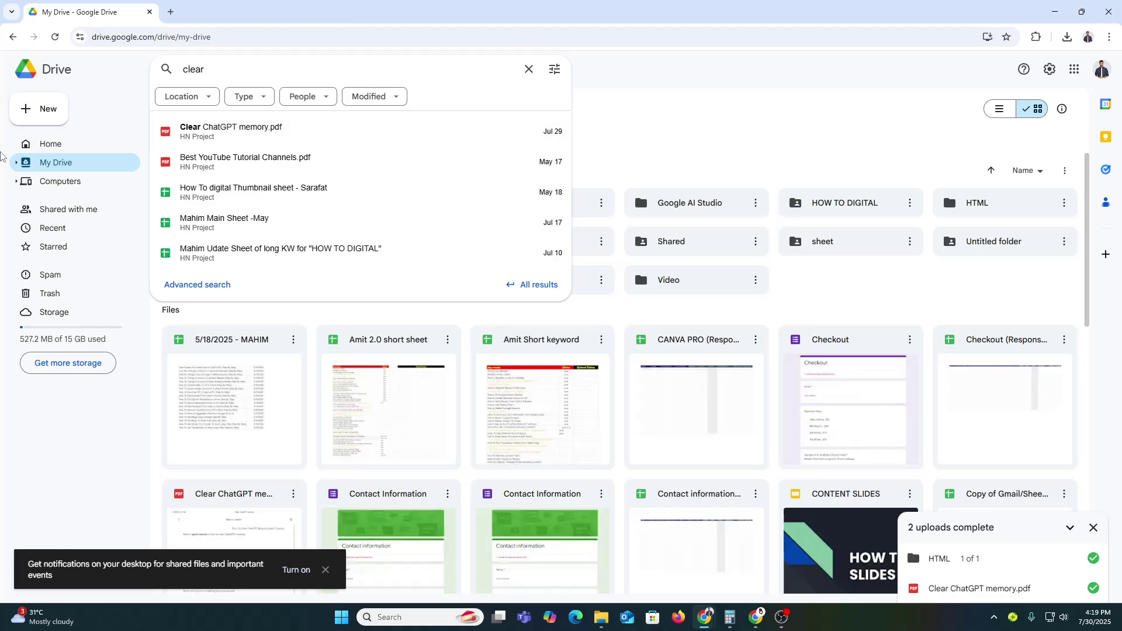
Step: Create a new folder named School in My Drive
{"action": "left_click", "coordinate": [44, 111]}
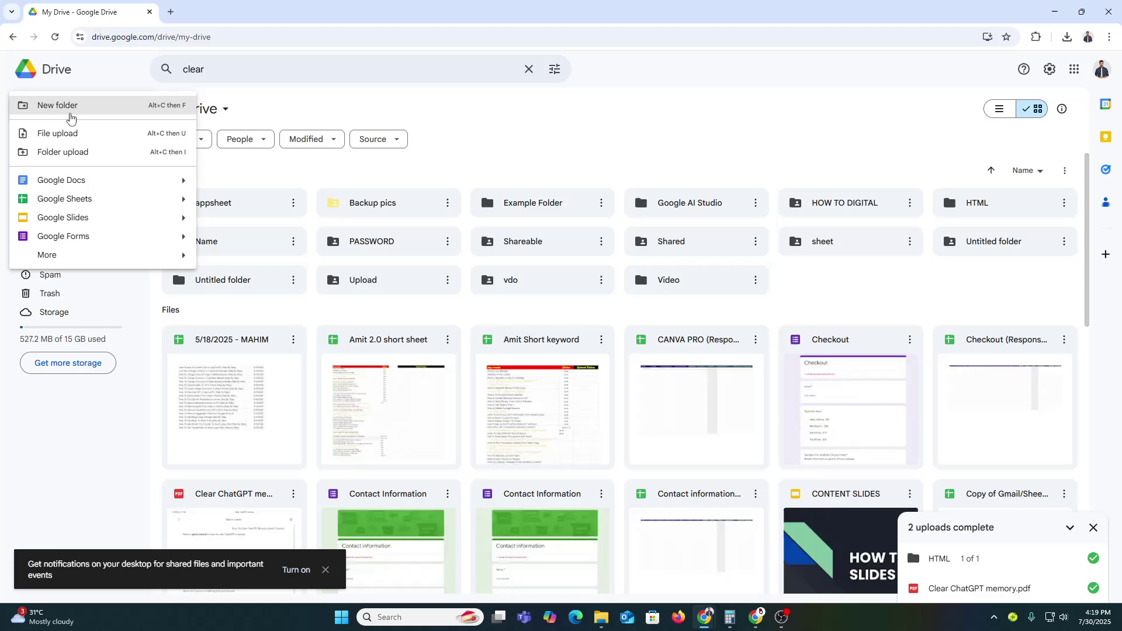
{"action": "left_click", "coordinate": [72, 106]}
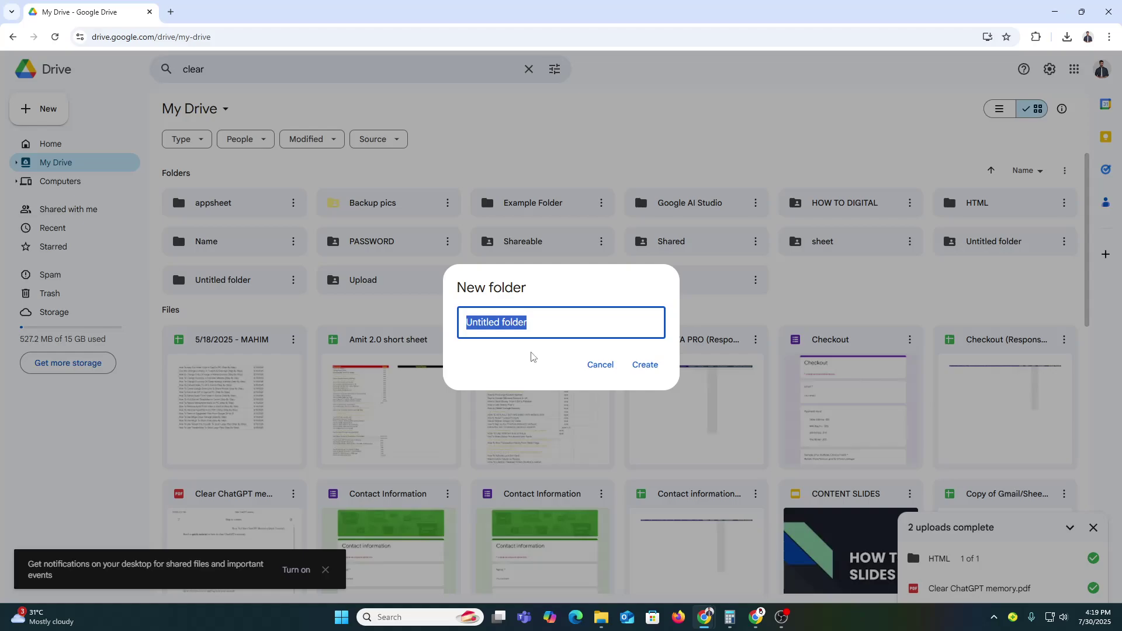
{"action": "type", "text": "Scholl"}
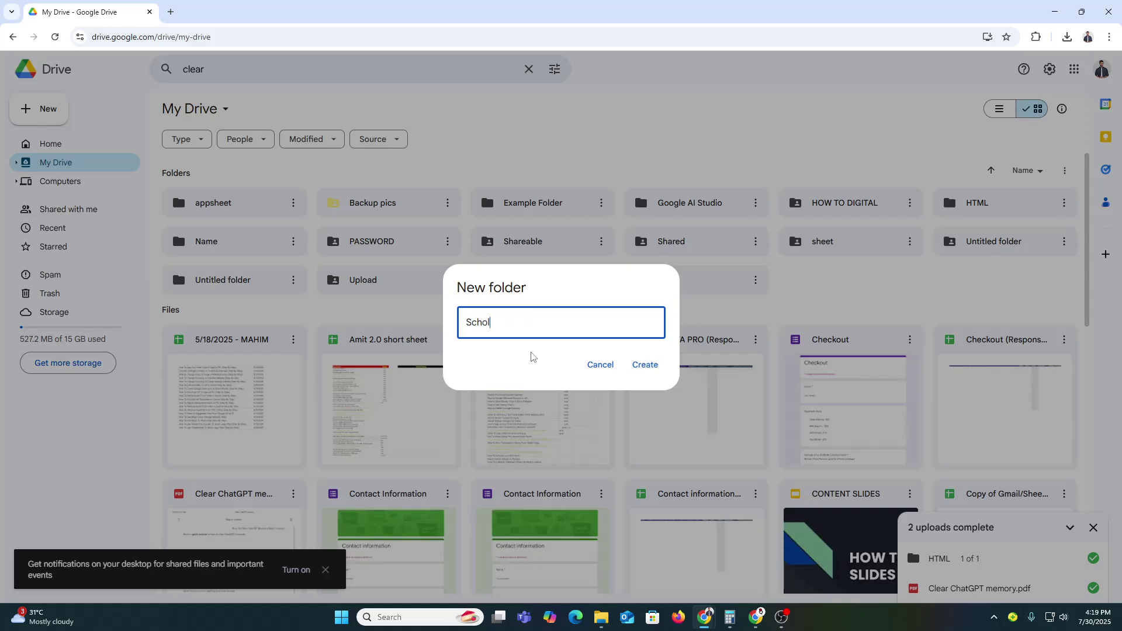
{"action": "key", "text": "BackSpace"}
{"action": "key", "text": "BackSpace"}
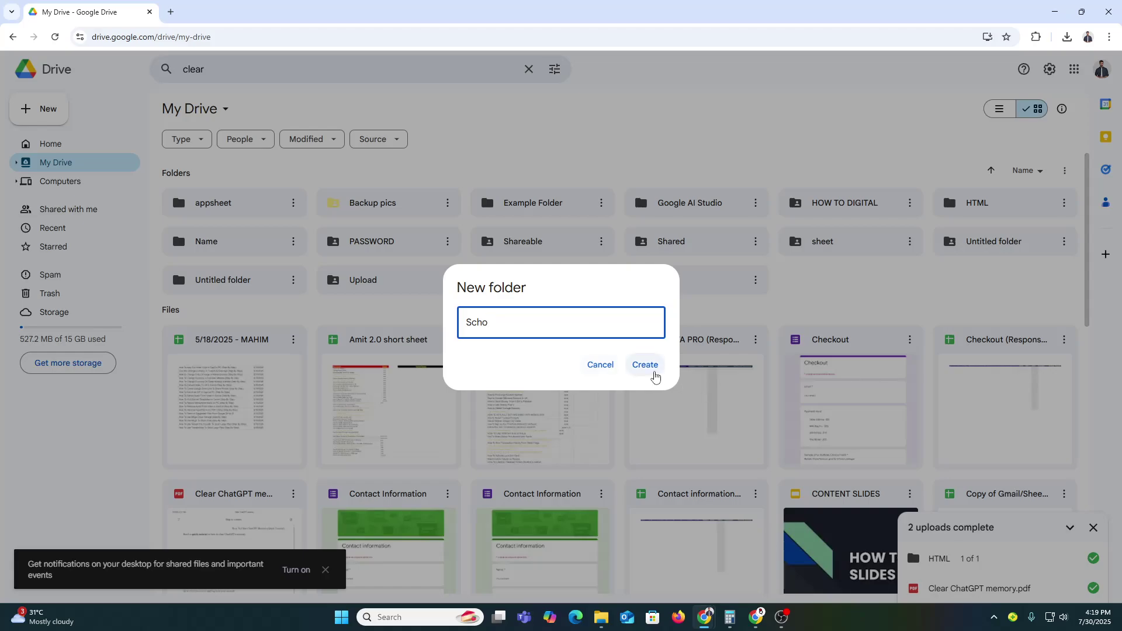
{"action": "type", "text": "ol"}
{"action": "left_click", "coordinate": [645, 365]}
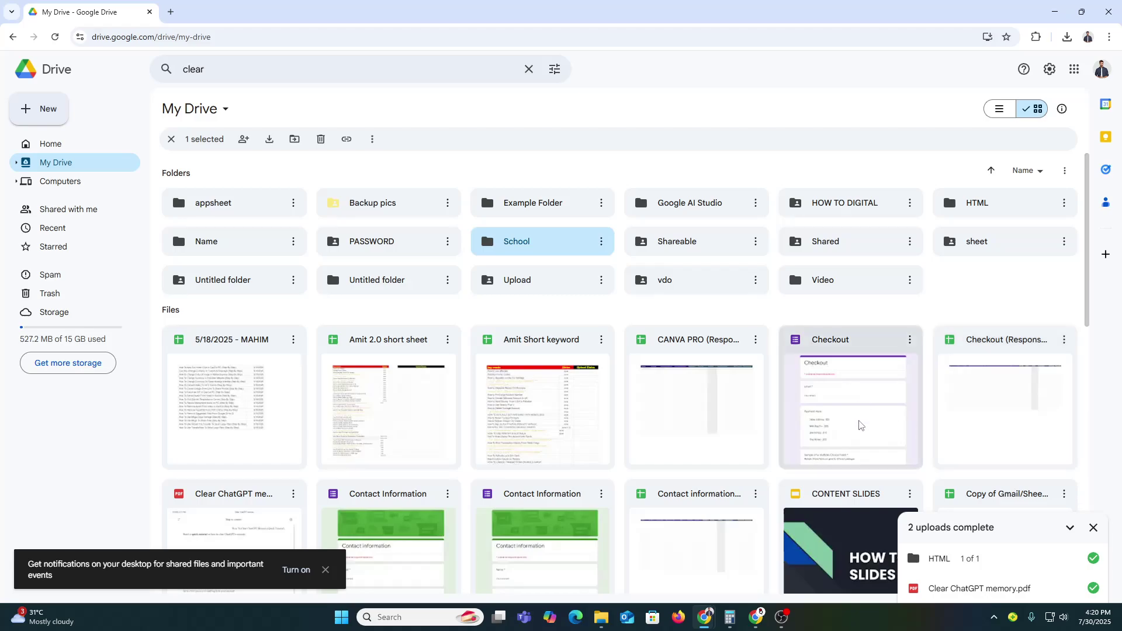
Step: Move the Checkout form into the School folder, check the folder's contents and return to My Drive
{"action": "left_click_drag", "start_coordinate": [859, 424], "coordinate": [507, 240]}
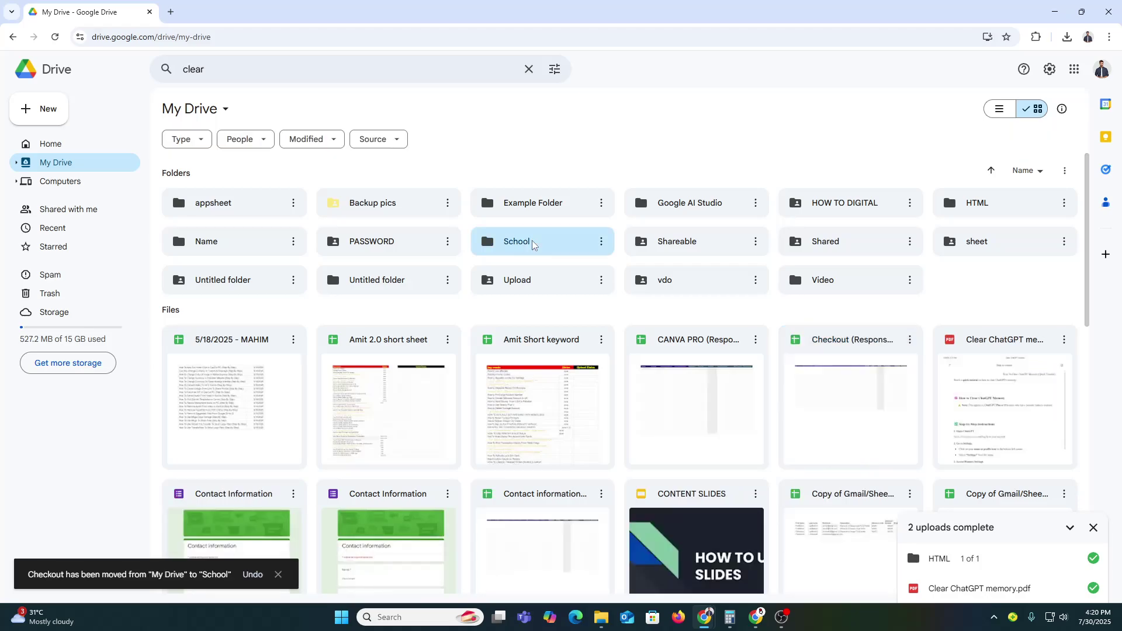
{"action": "double_click", "coordinate": [533, 244]}
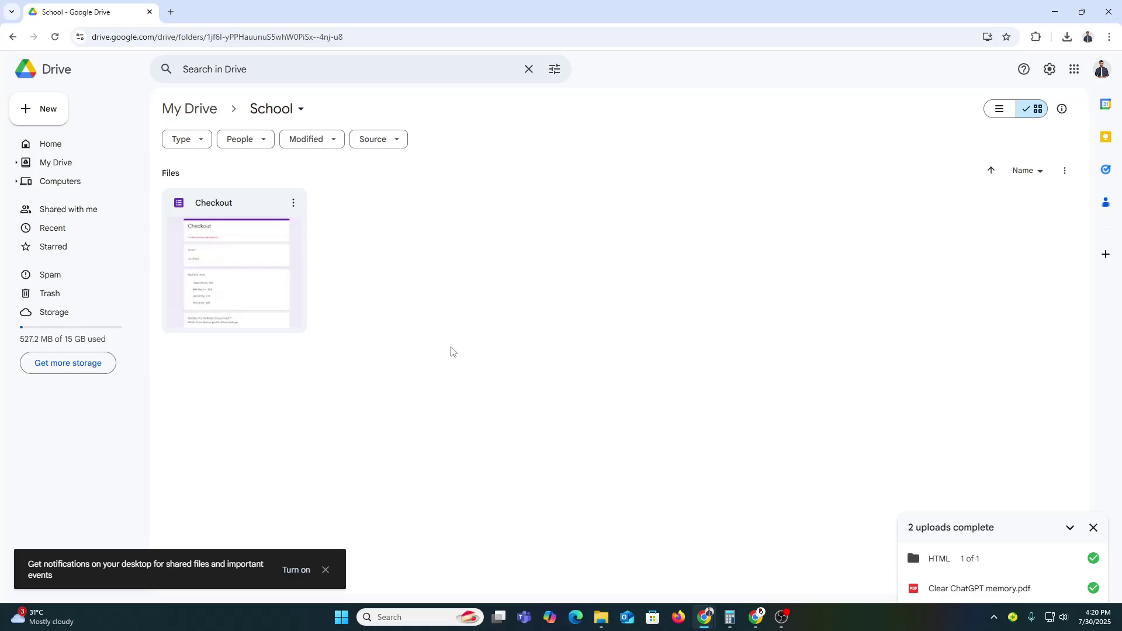
{"action": "left_click", "coordinate": [193, 108]}
Step: Select the School folder in My Drive and view the actions available for it
{"action": "right_click", "coordinate": [519, 245]}
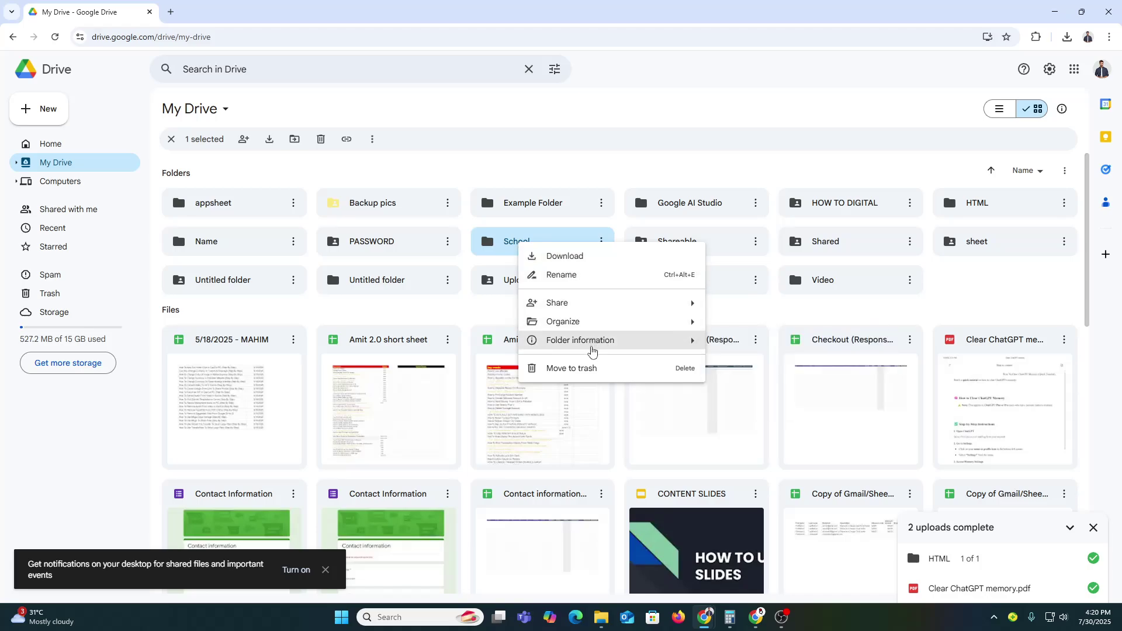
{"action": "mouse_move", "coordinate": [593, 347]}
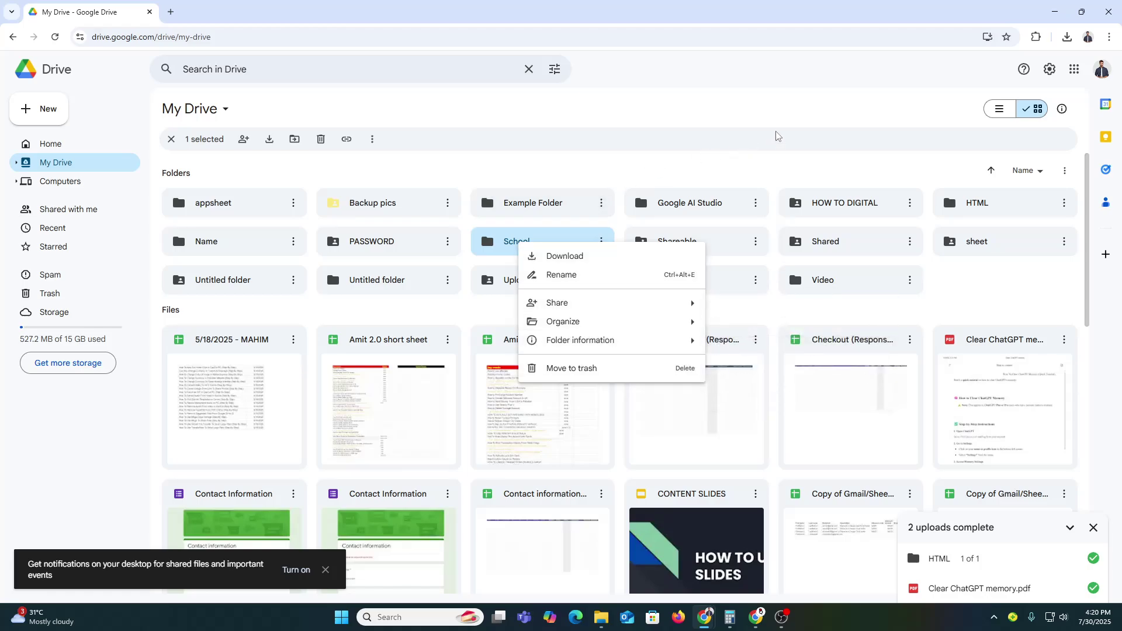
{"action": "left_click", "coordinate": [817, 122]}
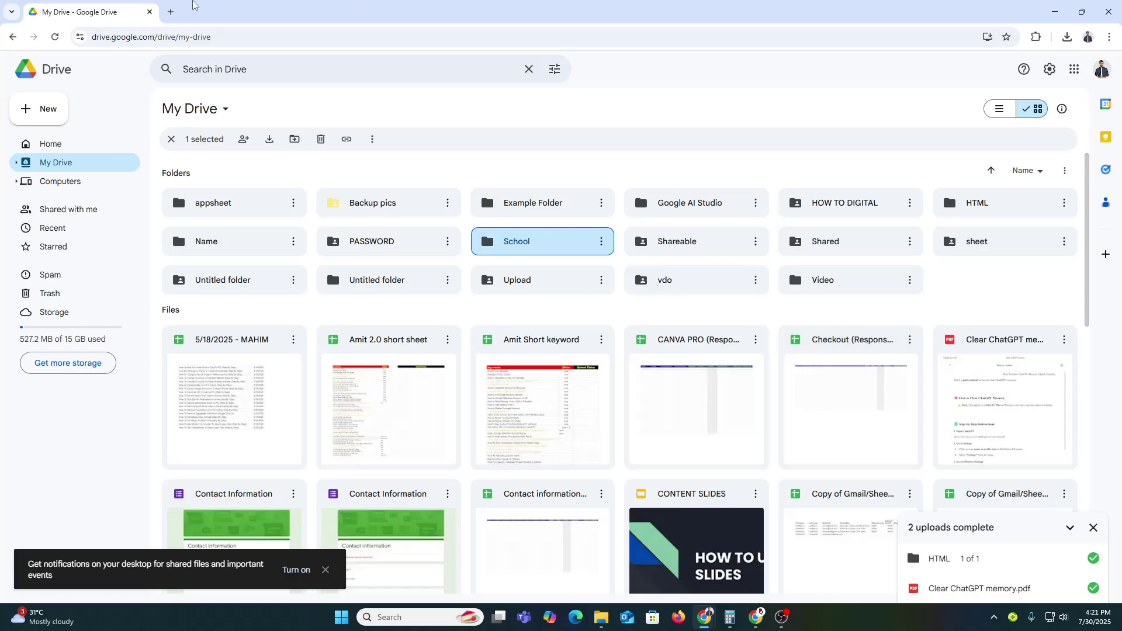
{"action": "left_click", "coordinate": [40, 109]}
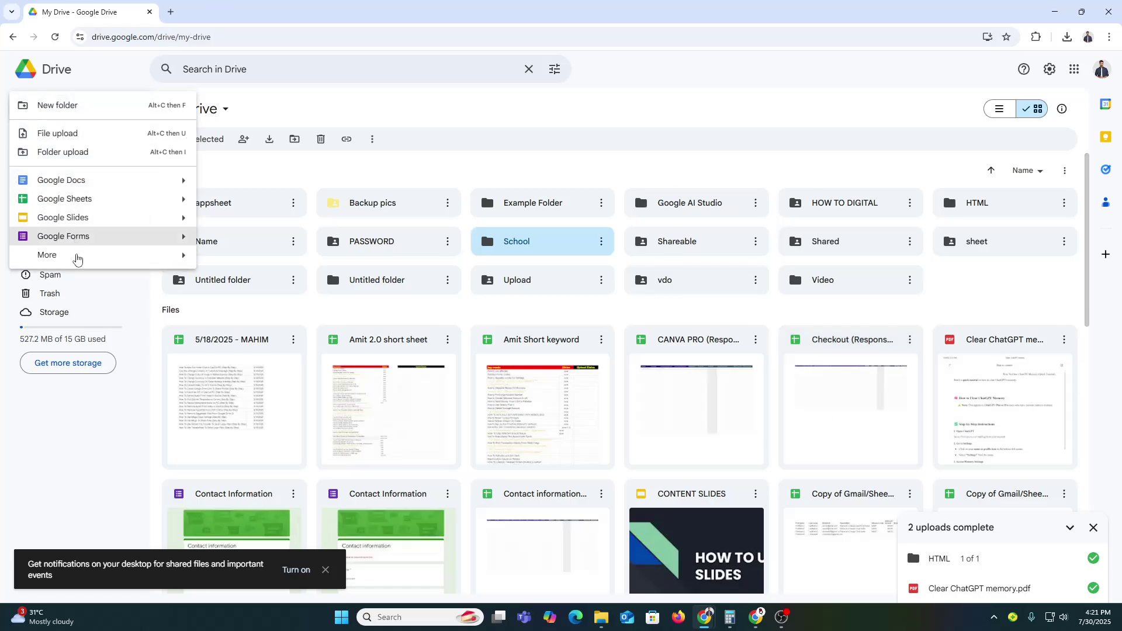
{"action": "mouse_move", "coordinate": [73, 260]}
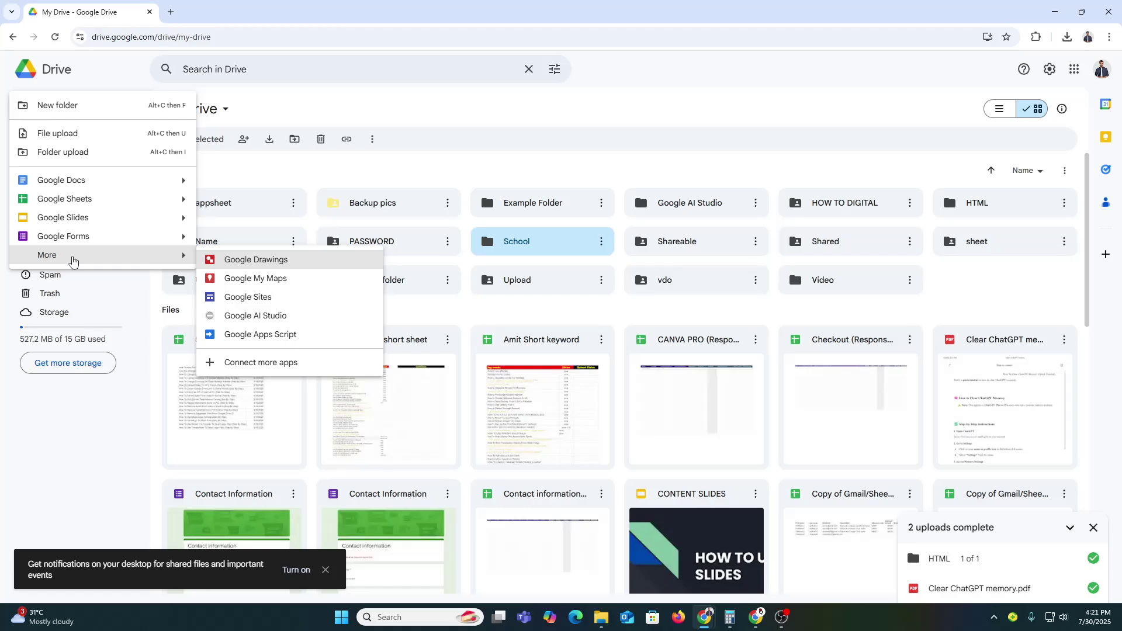
{"action": "left_click", "coordinate": [545, 255]}
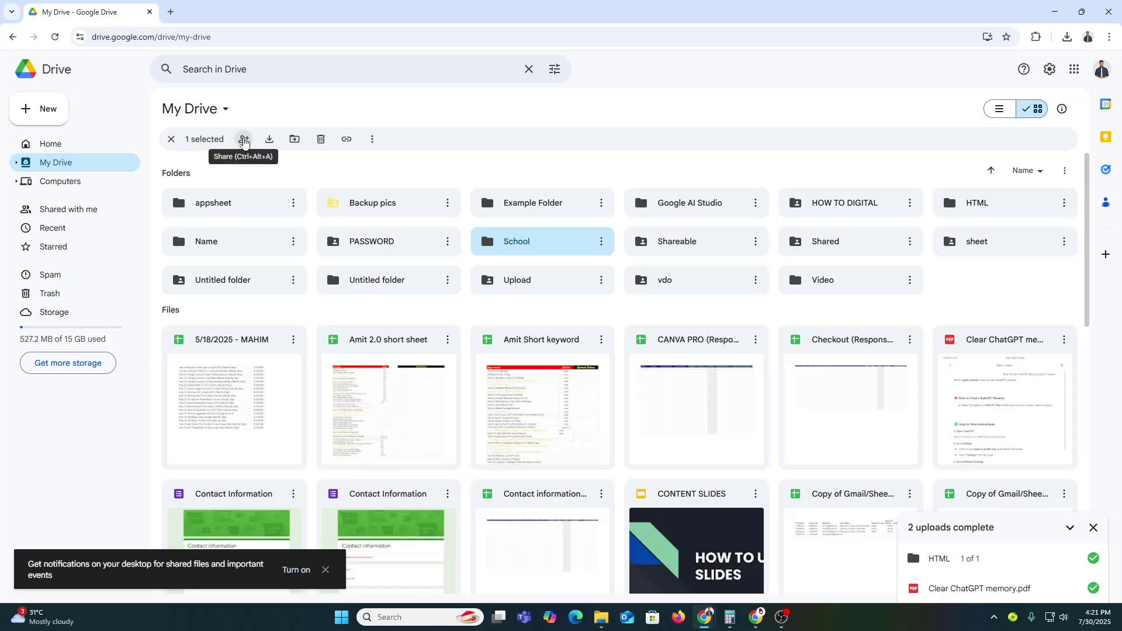
Step: Share the School folder with a suggested contact as Editor, keeping the notification to people enabled
{"action": "left_click", "coordinate": [268, 139]}
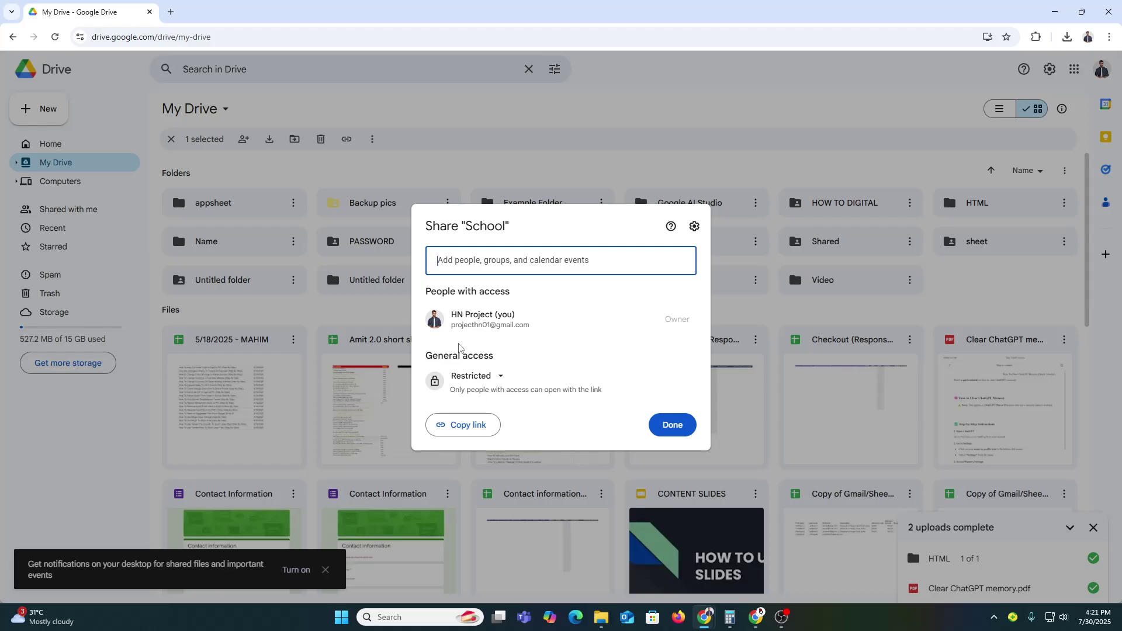
{"action": "left_click", "coordinate": [489, 269]}
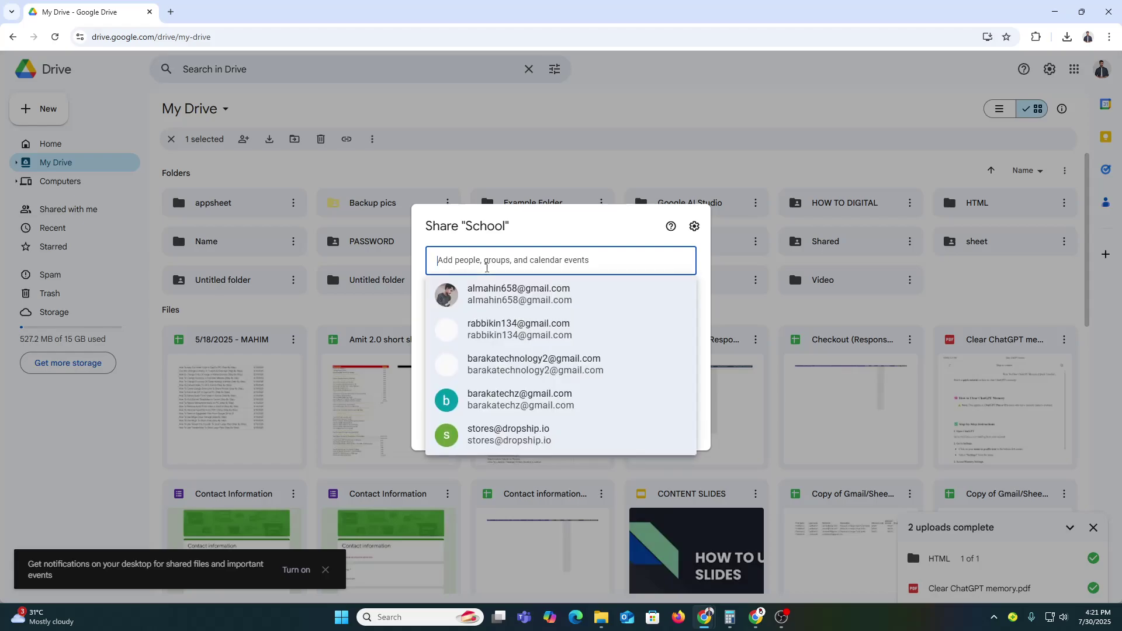
{"action": "left_click", "coordinate": [506, 312]}
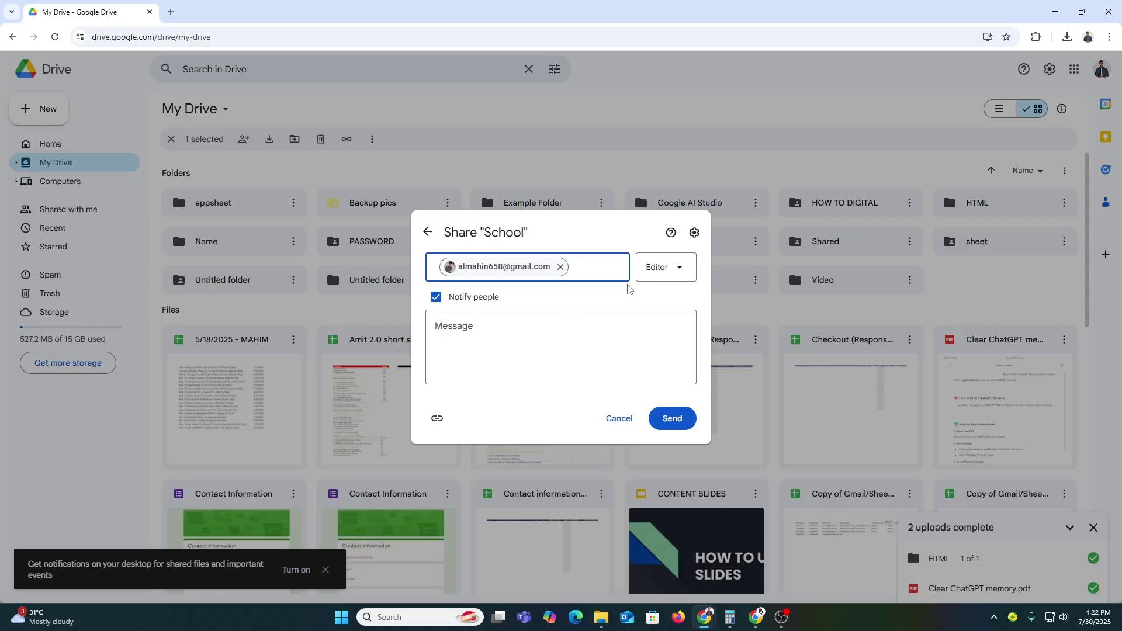
{"action": "left_click", "coordinate": [683, 420]}
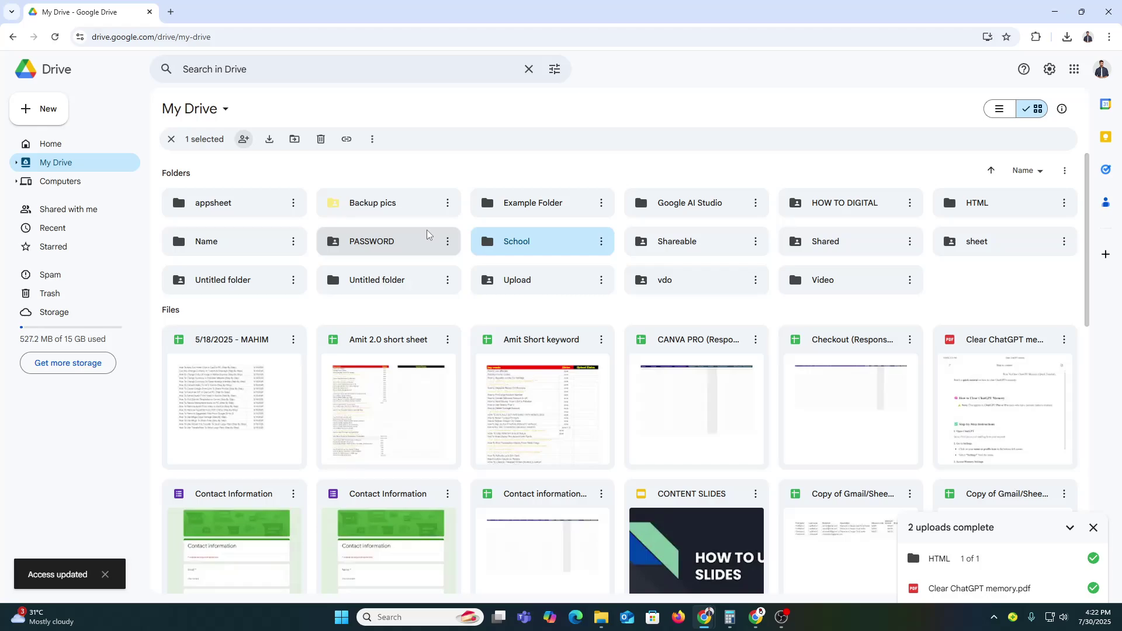
Step: Review the School folder's sharing settings and the access roles available for the added contact, then close them
{"action": "left_click", "coordinate": [244, 139]}
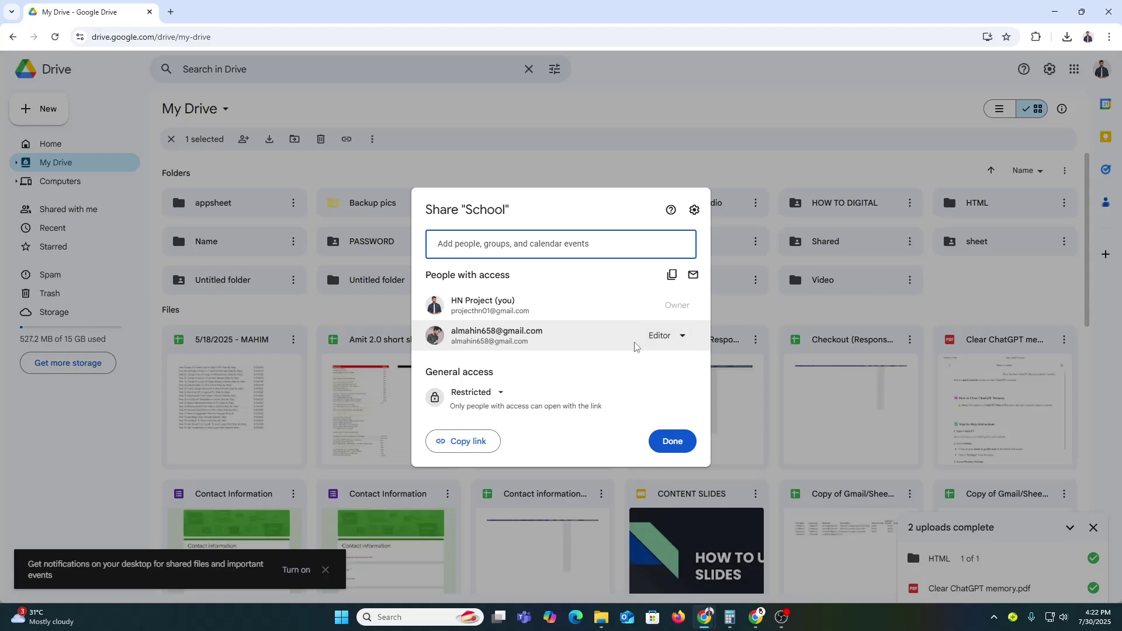
{"action": "left_click", "coordinate": [668, 344]}
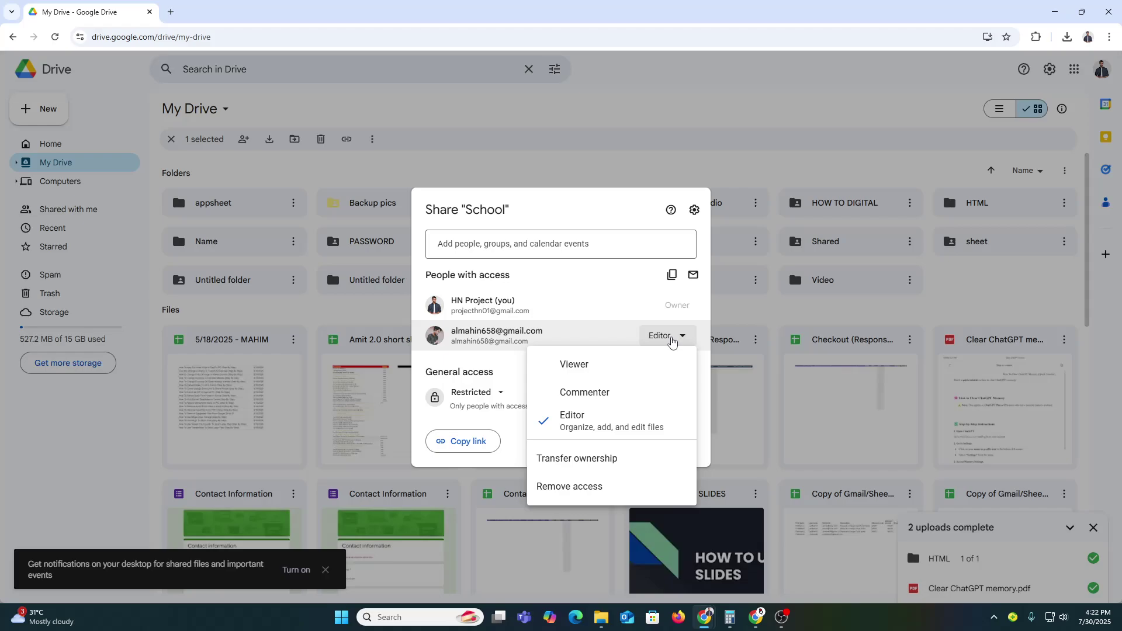
{"action": "left_click", "coordinate": [316, 102]}
Step: Open the advanced search and examine its file type and date modified filter options
{"action": "left_click", "coordinate": [289, 73]}
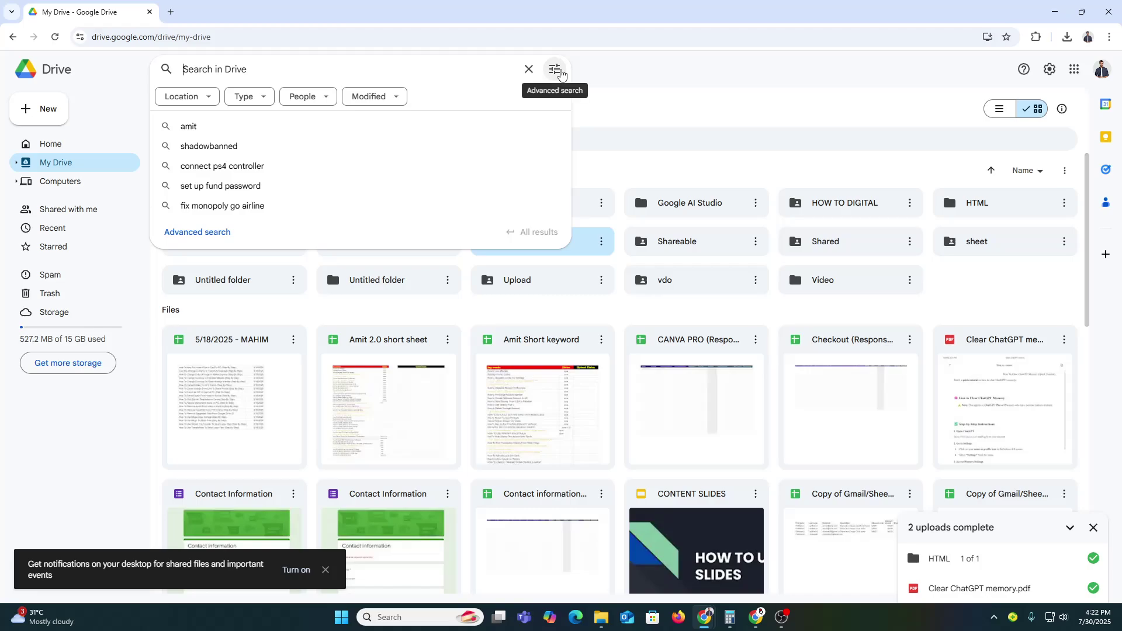
{"action": "left_click", "coordinate": [555, 70]}
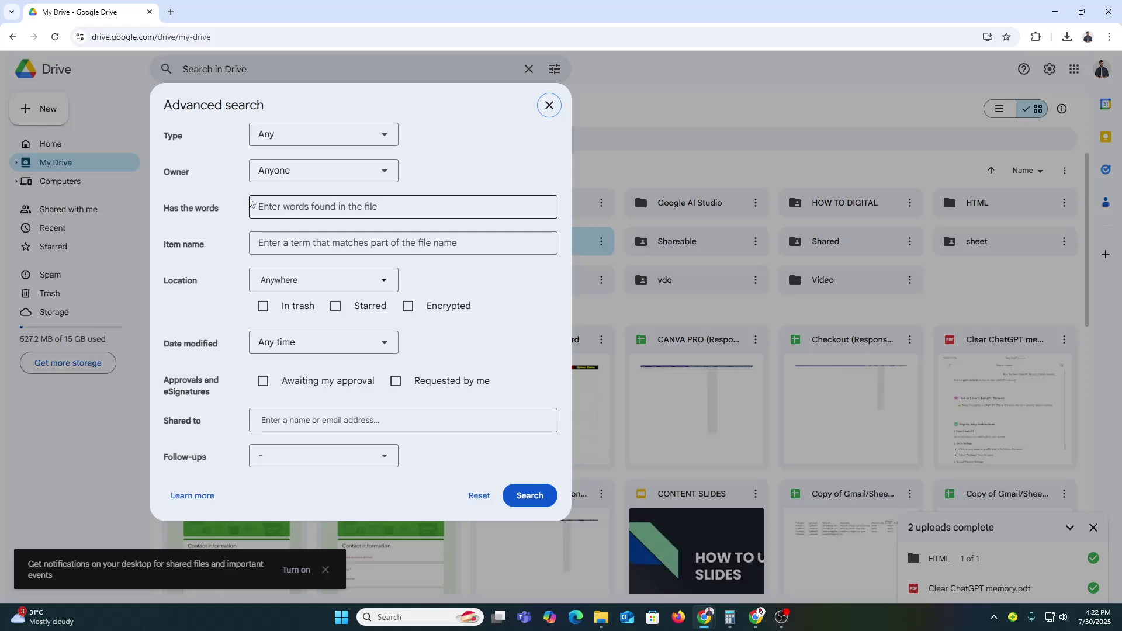
{"action": "left_click", "coordinate": [356, 135]}
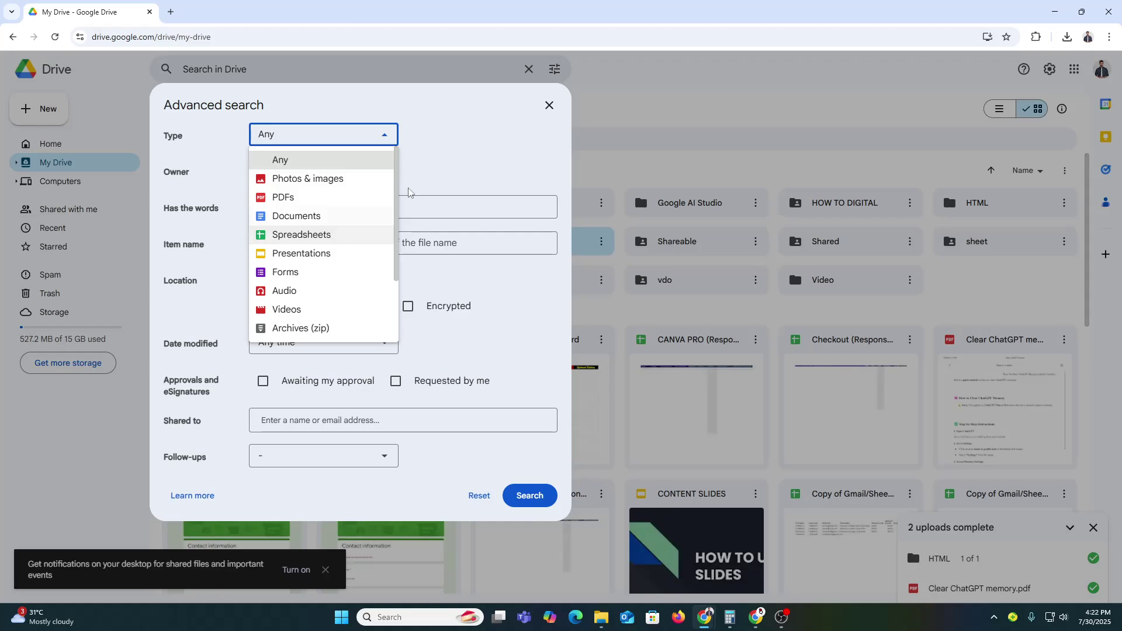
{"action": "scroll", "coordinate": [362, 269], "scroll_direction": "down", "scroll_amount": 2}
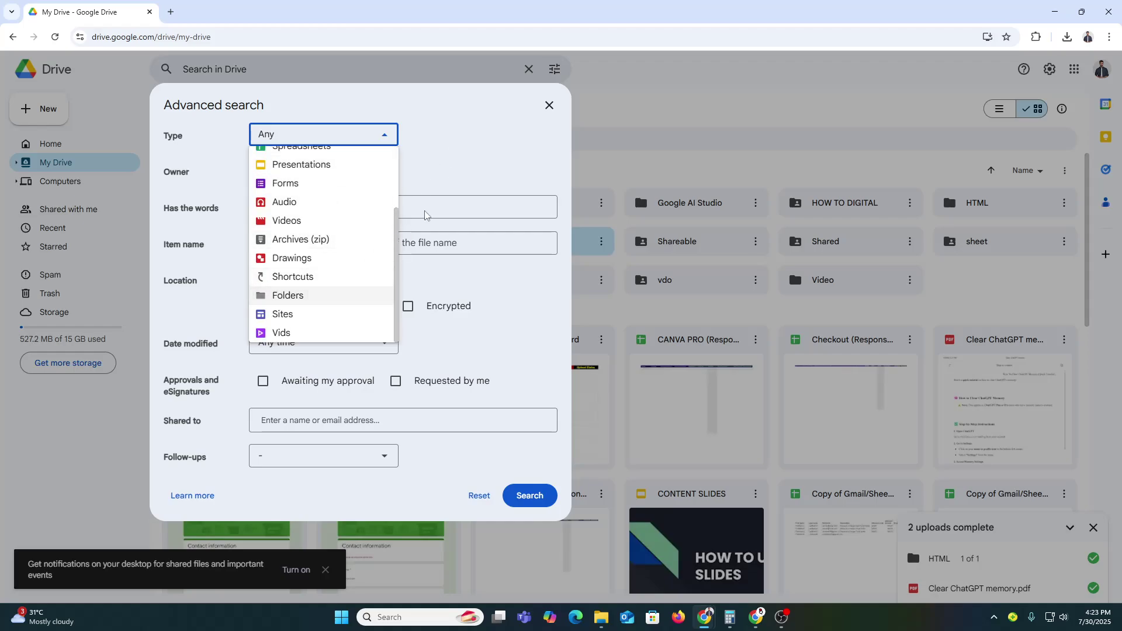
{"action": "left_click", "coordinate": [496, 178]}
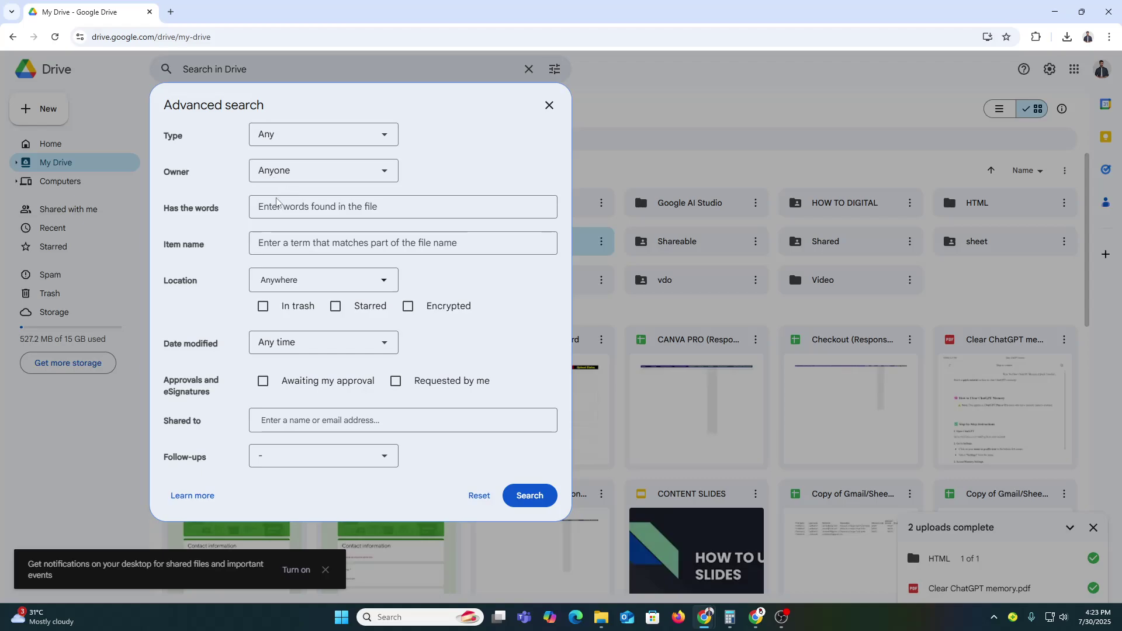
{"action": "left_click", "coordinate": [322, 348]}
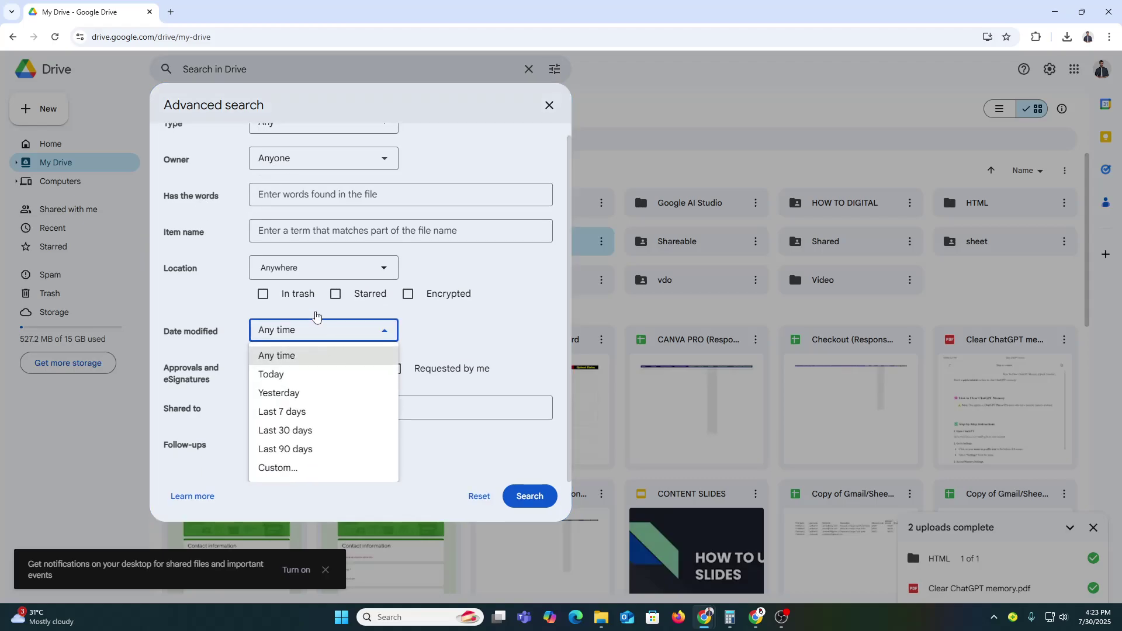
{"action": "left_click", "coordinate": [291, 337]}
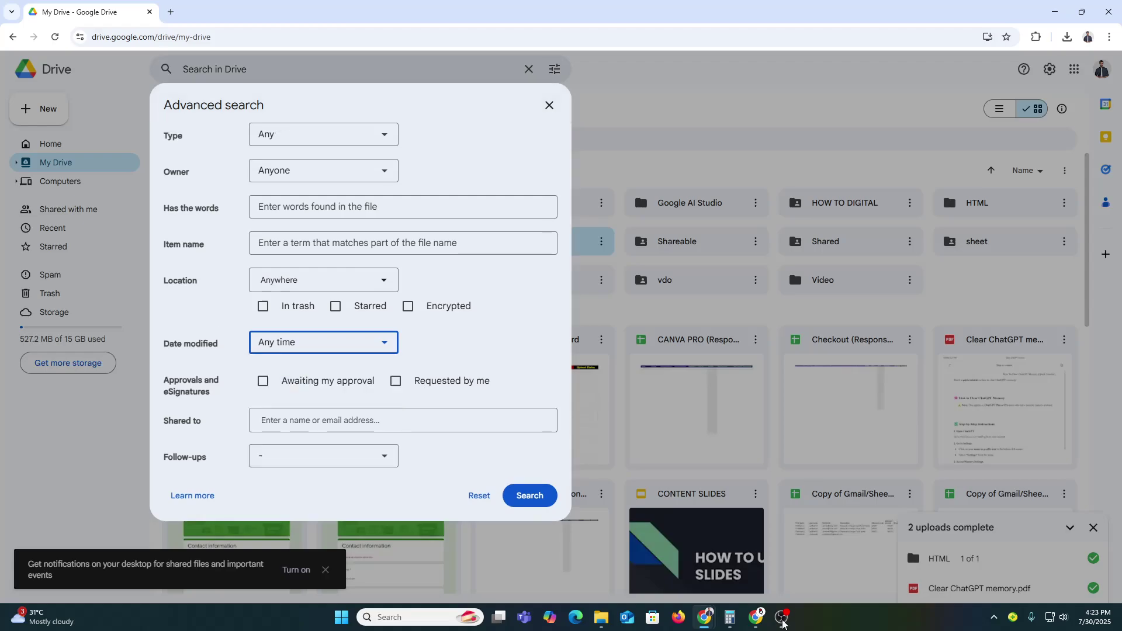